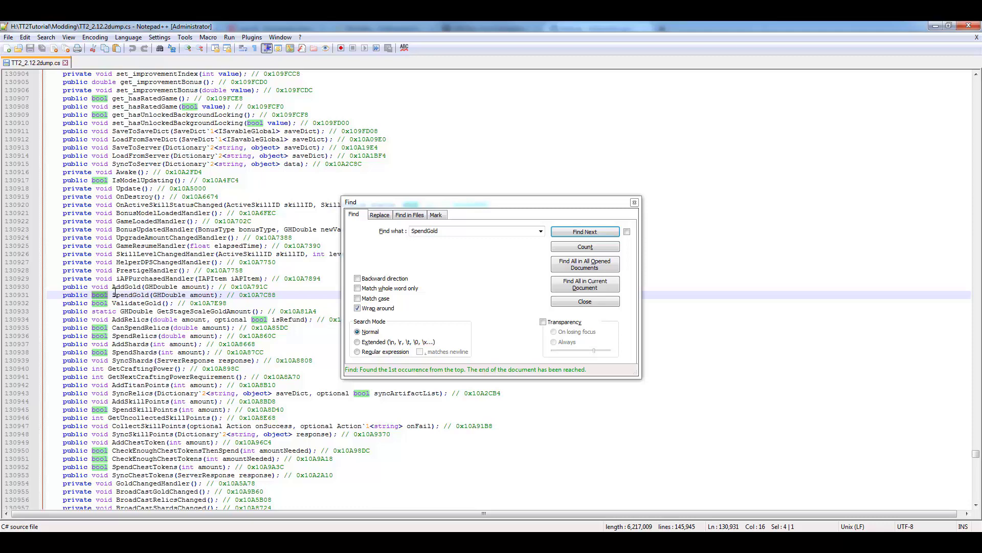
- Place the cursor at offset 10A7C88h in libil2cpp.so in 010 Editor, and copy the True bytes 01 00 A0 E3 1E FF 2F E1 from the Notepad notes
left_click(322, 529)
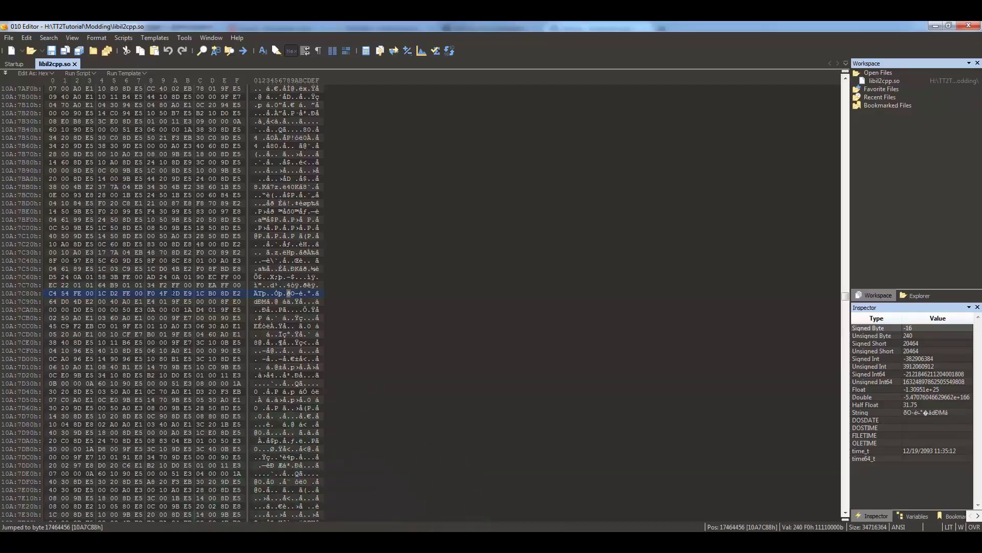
left_click(146, 292)
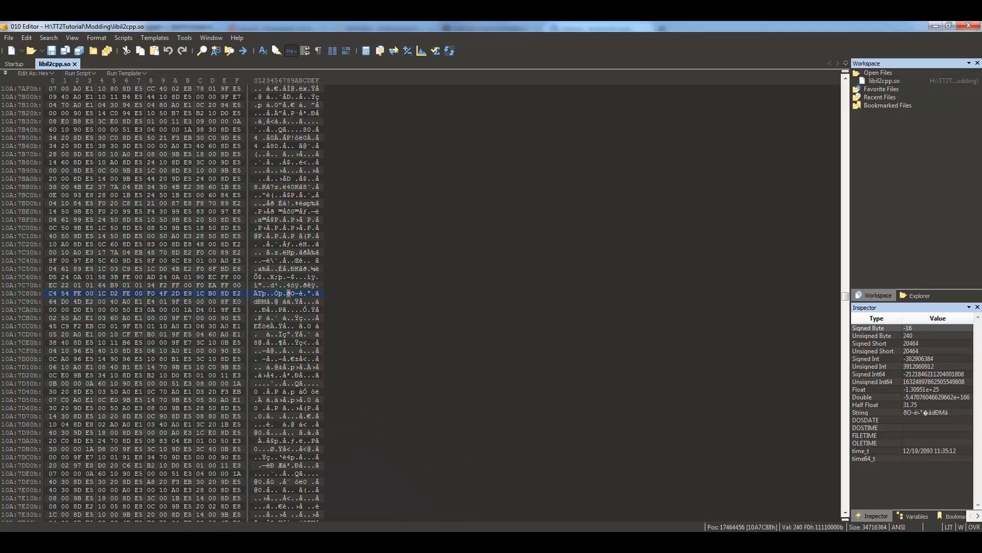
key("alt+Tab")
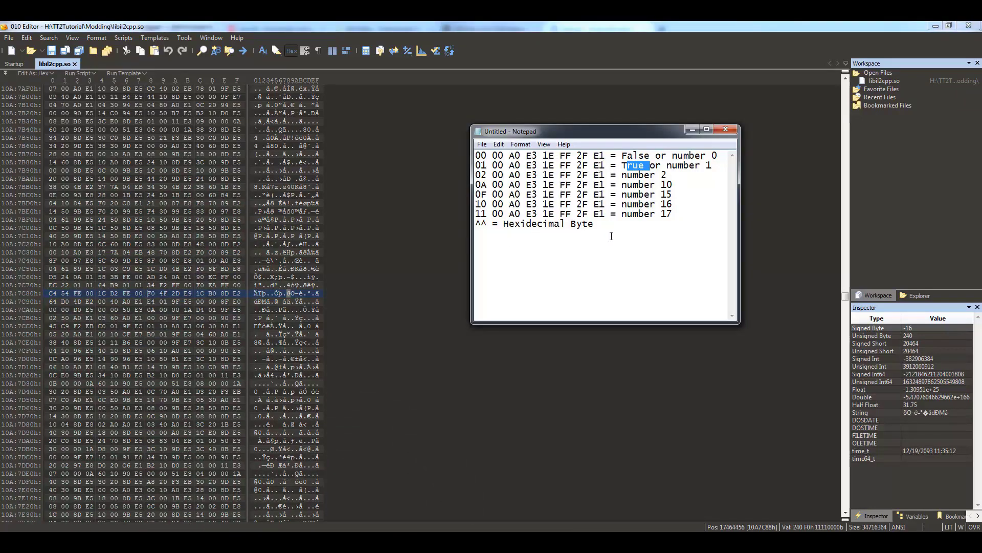
left_click(604, 166)
left_click_drag(604, 165, 478, 166)
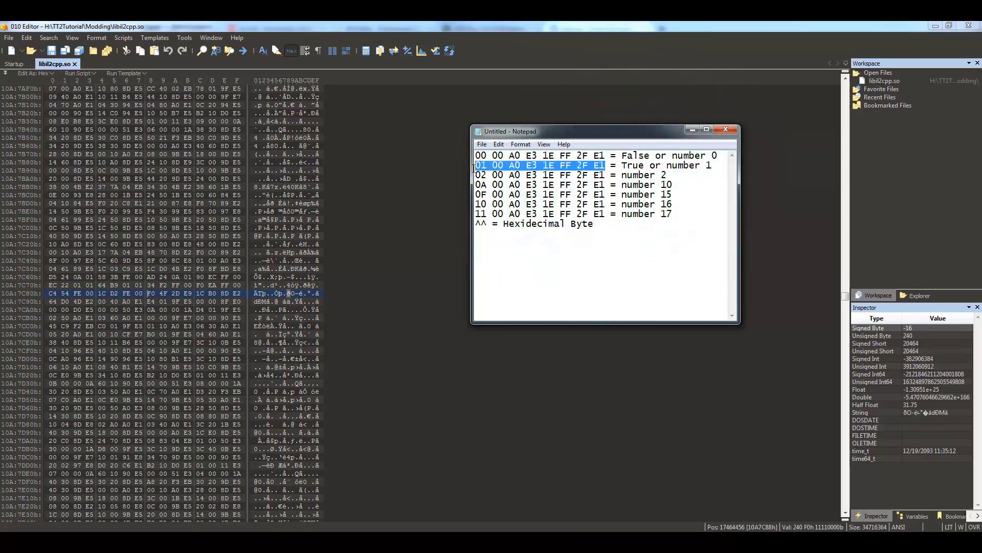
right_click(486, 164)
left_click(510, 198)
- Overwrite the bytes at offset 10A7C88h with the copied sequence pasted as hex text, and save libil2cpp.so
left_click(149, 291)
left_click(26, 37)
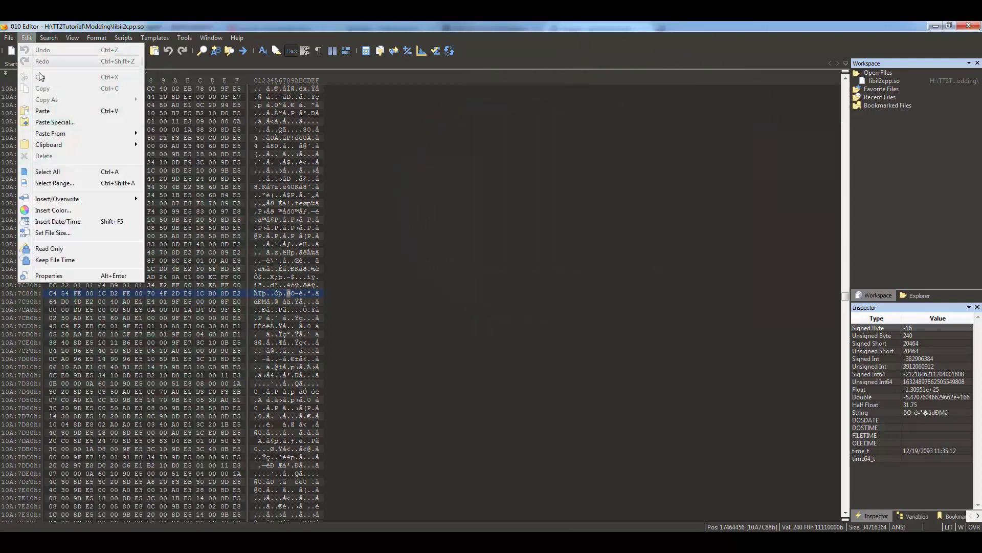
mouse_move(59, 135)
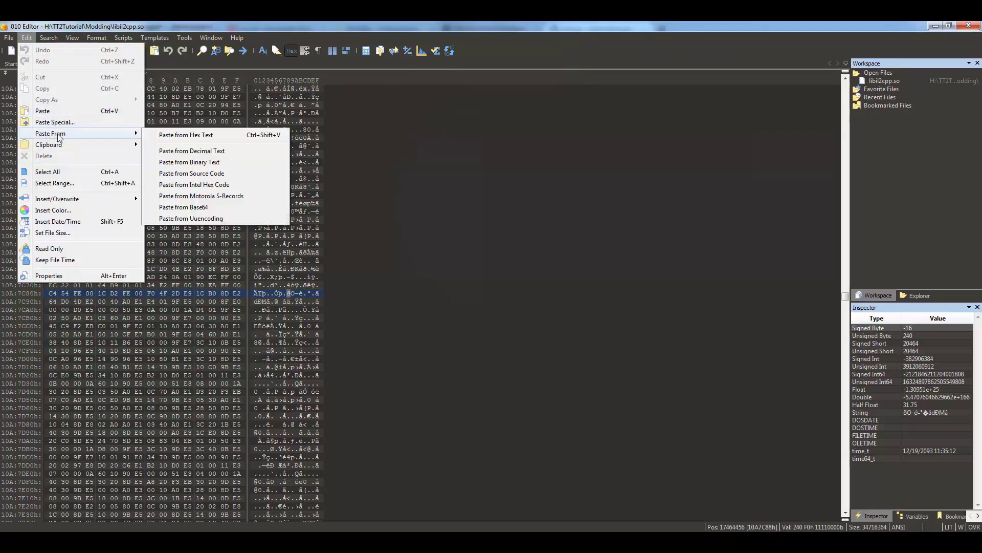
left_click(205, 136)
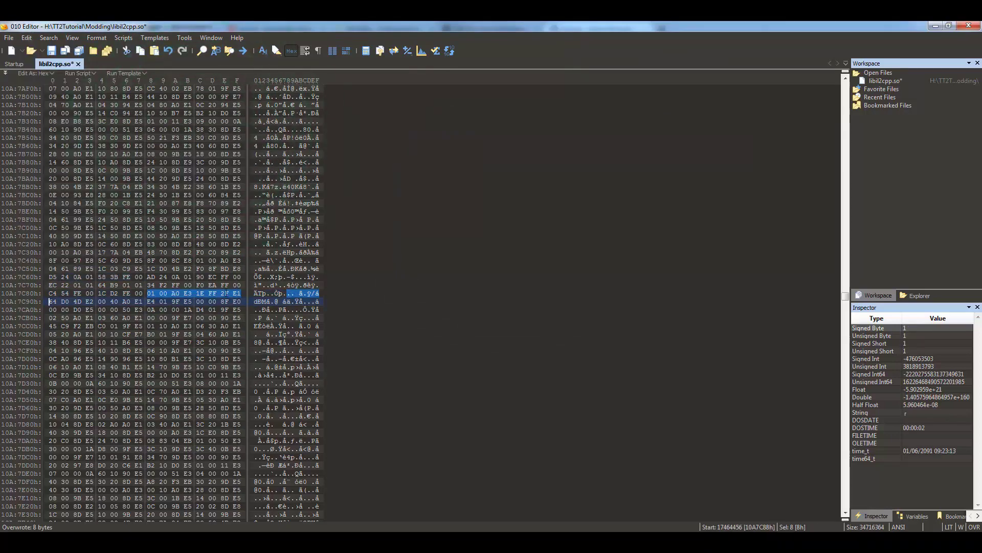
left_click(152, 294)
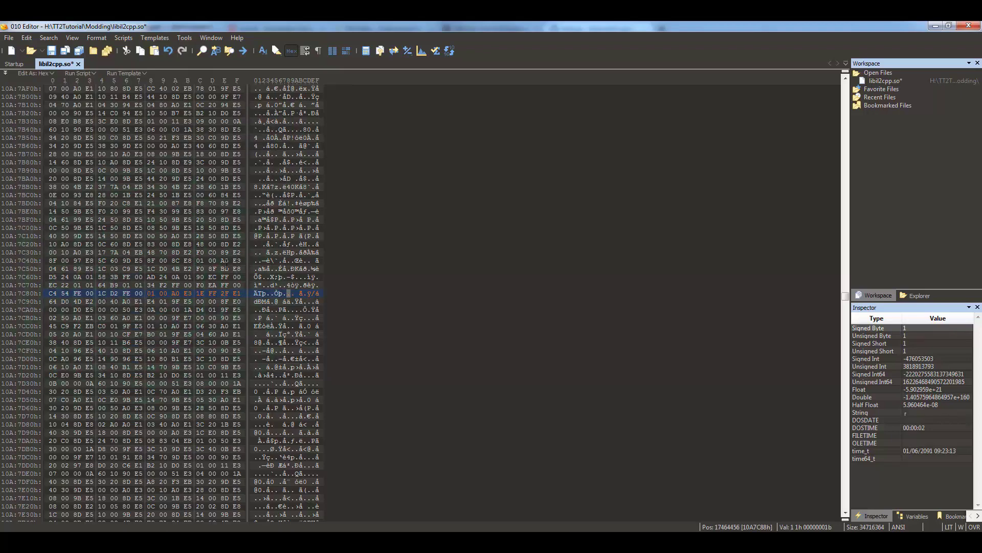
left_click(8, 37)
left_click(31, 110)
- Switch to the Modding folder in Windows Explorer and copy the libil2cpp.so file
key("alt+Tab")
right_click(530, 228)
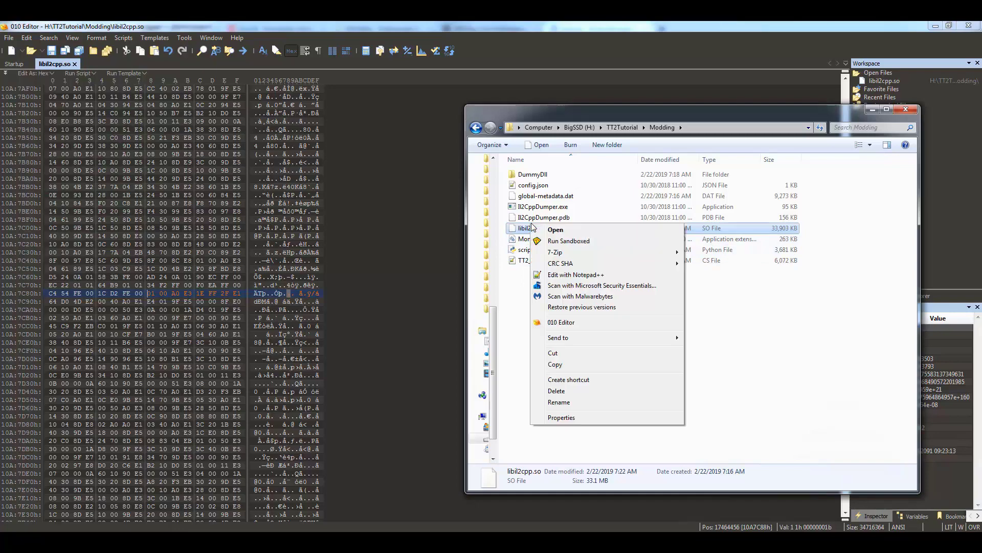
left_click(557, 363)
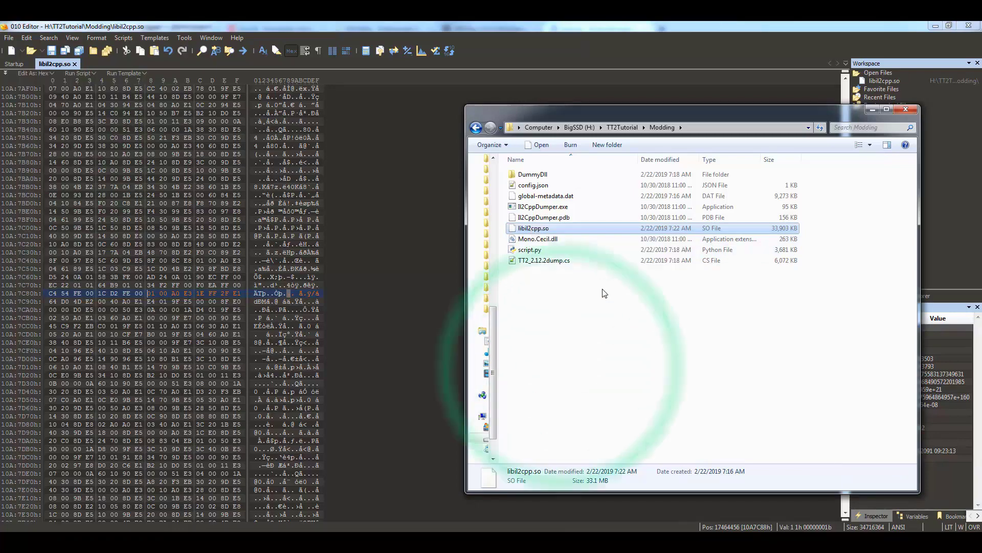
- Paste libil2cpp.so into the lib\armeabi-v7a folder of the decompiled Tap Titans 2 APK in 1-Decompiled APKs, replacing the existing file
left_click(618, 128)
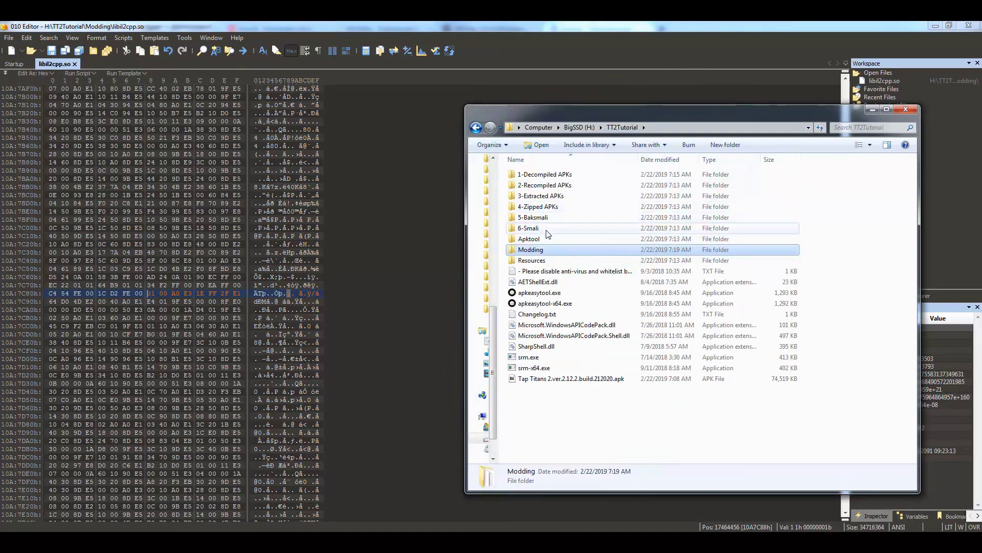
double_click(545, 175)
double_click(534, 175)
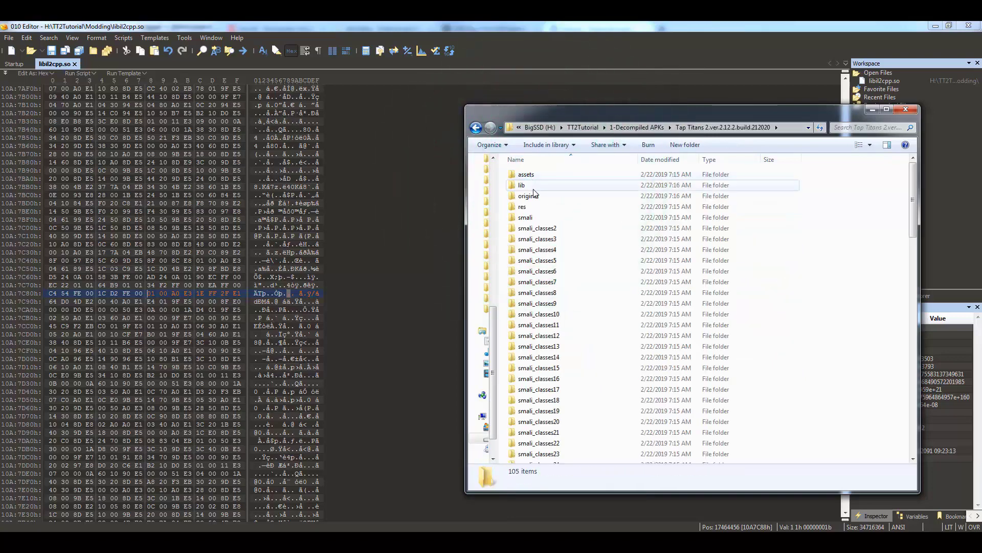
left_click(534, 186)
double_click(534, 187)
double_click(535, 175)
right_click(555, 248)
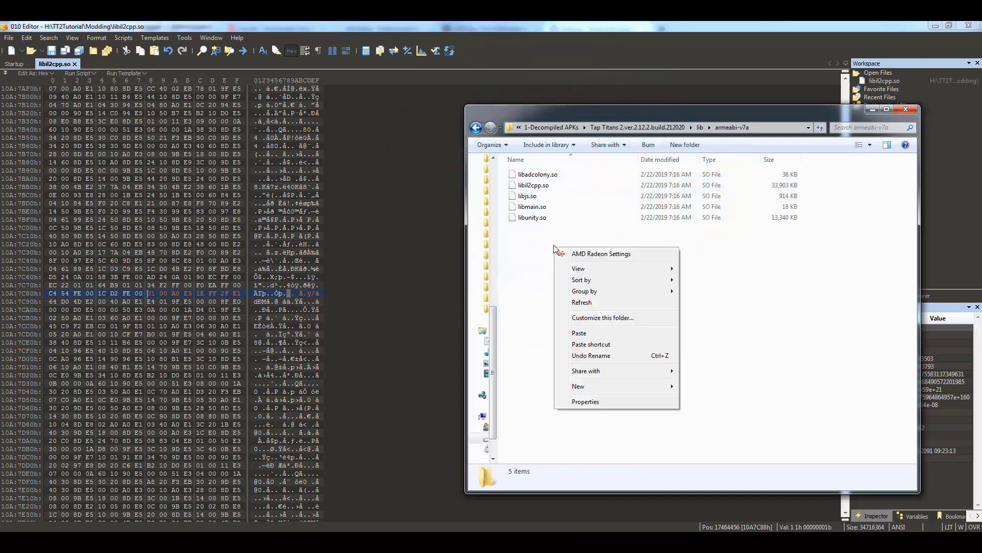
left_click(580, 333)
left_click(404, 165)
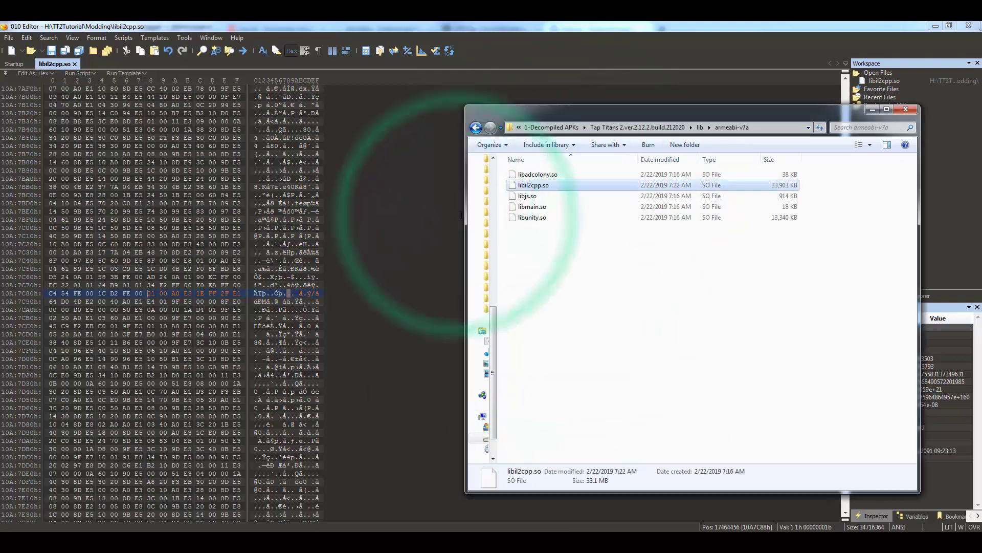
- Try to compile the Tap Titans 2 APK in APK Easy Tool, and open the 2-Recompiled APKs output folder
left_click(638, 267)
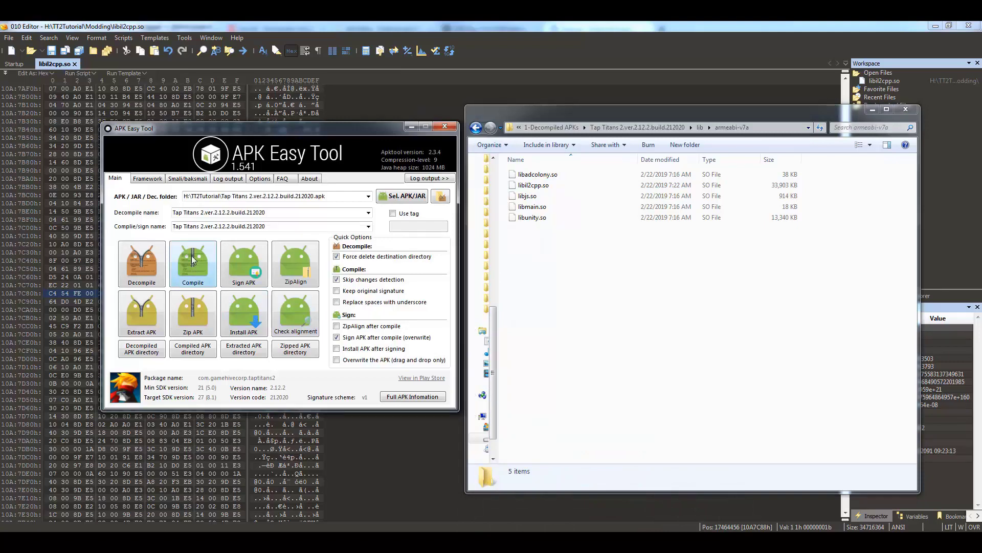
left_click(193, 260)
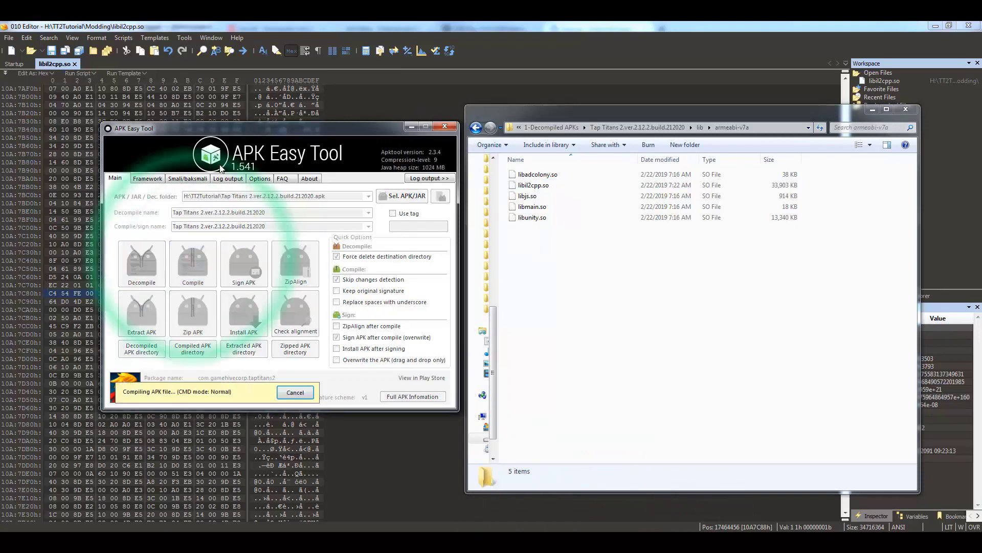
left_click(548, 128)
left_click(626, 127)
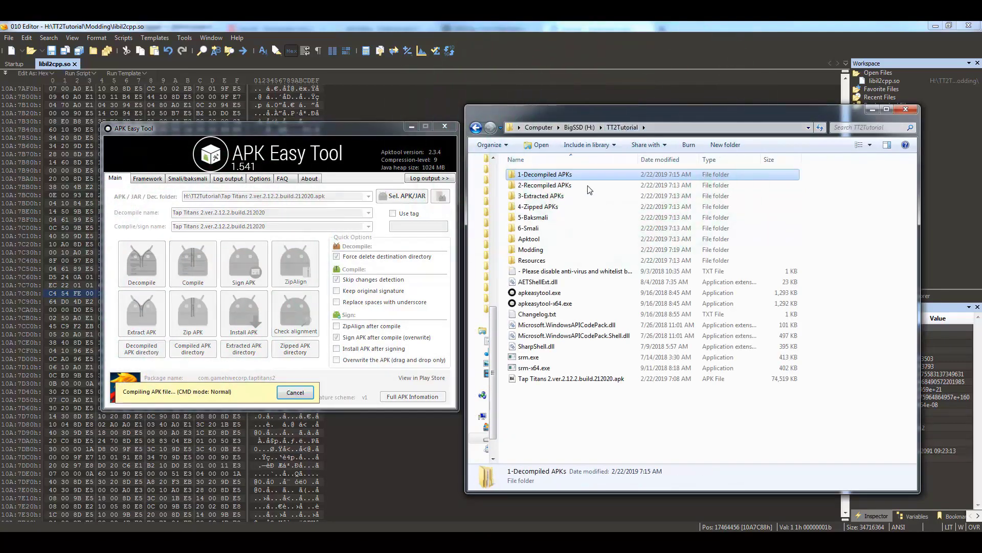
left_click(543, 186)
double_click(557, 188)
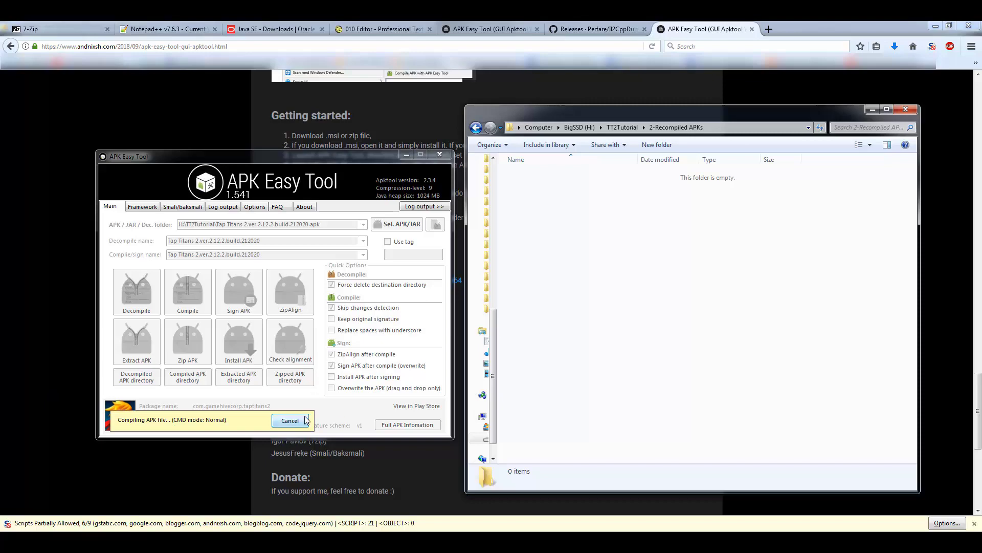
- Cancel the running APK compilation and close APK Easy Tool
left_click(290, 420)
left_click(534, 316)
left_click(439, 154)
left_click(655, 273)
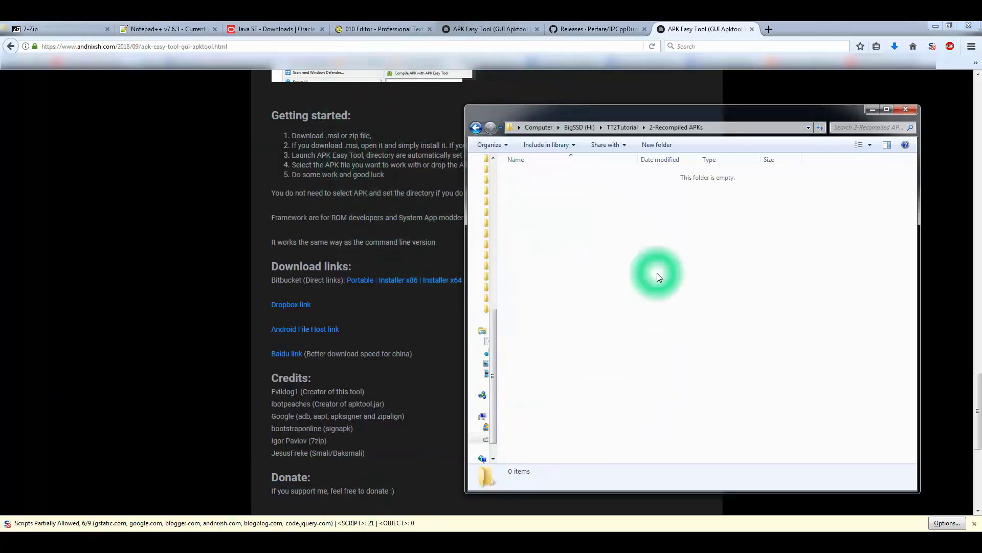
- Permanently delete everything in the TT2Tutorial folder except the Modding folder and the Tap Titans 2 APK file
left_click(623, 127)
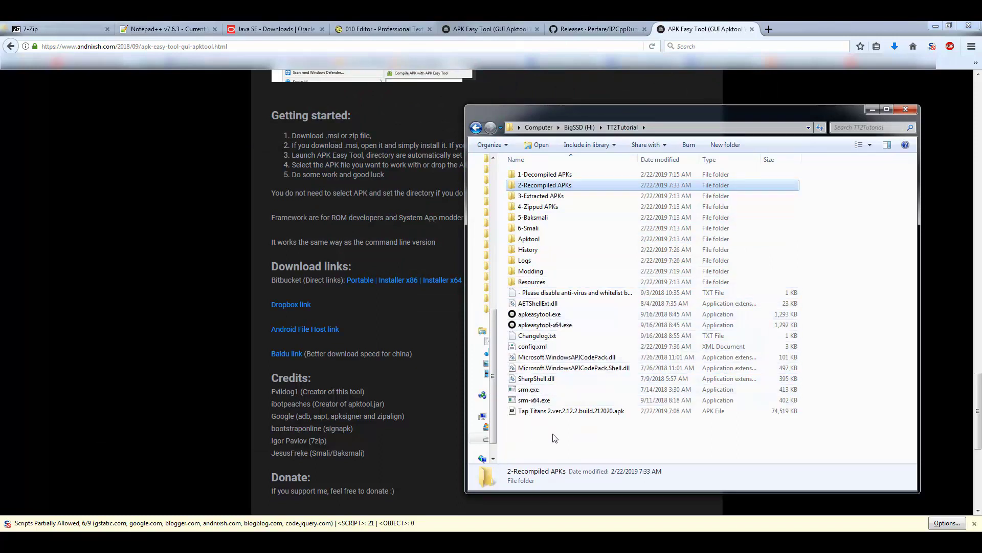
key("ctrl+a")
left_click(542, 413, "ctrl")
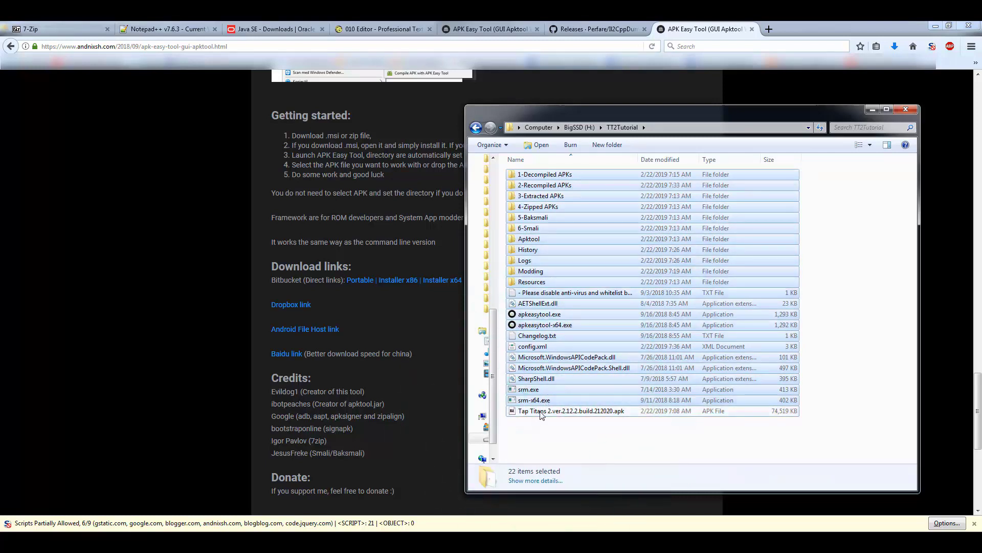
left_click(538, 273, "ctrl")
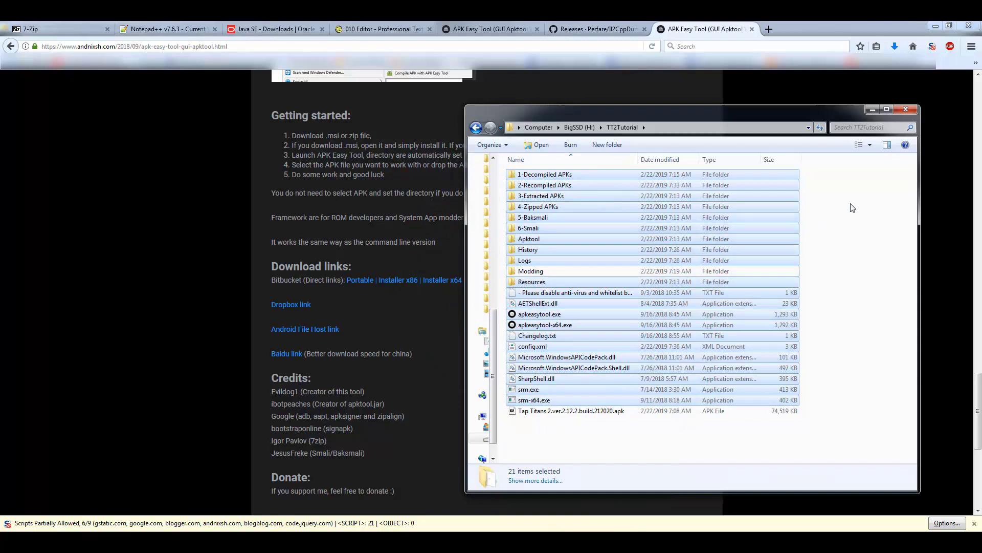
key("shift+Delete")
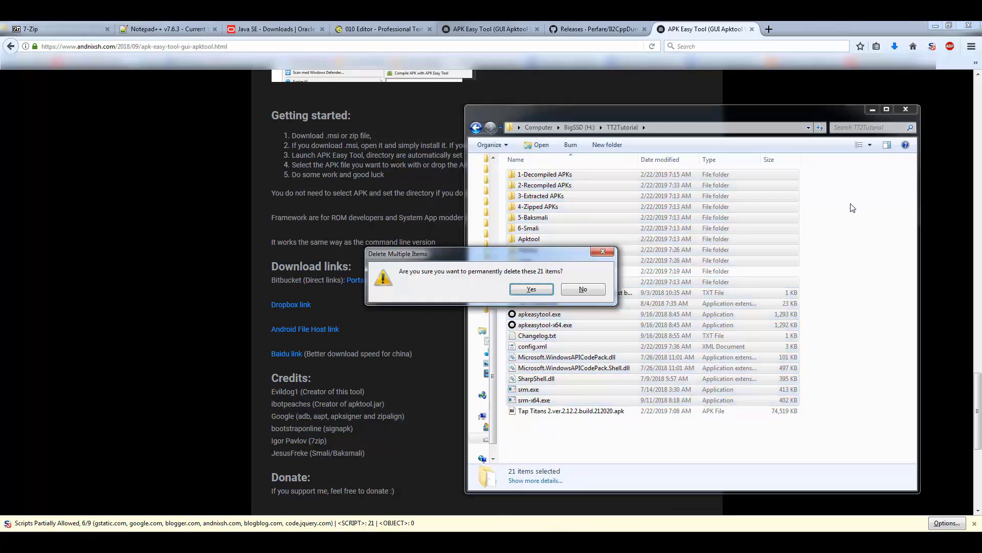
left_click(532, 290)
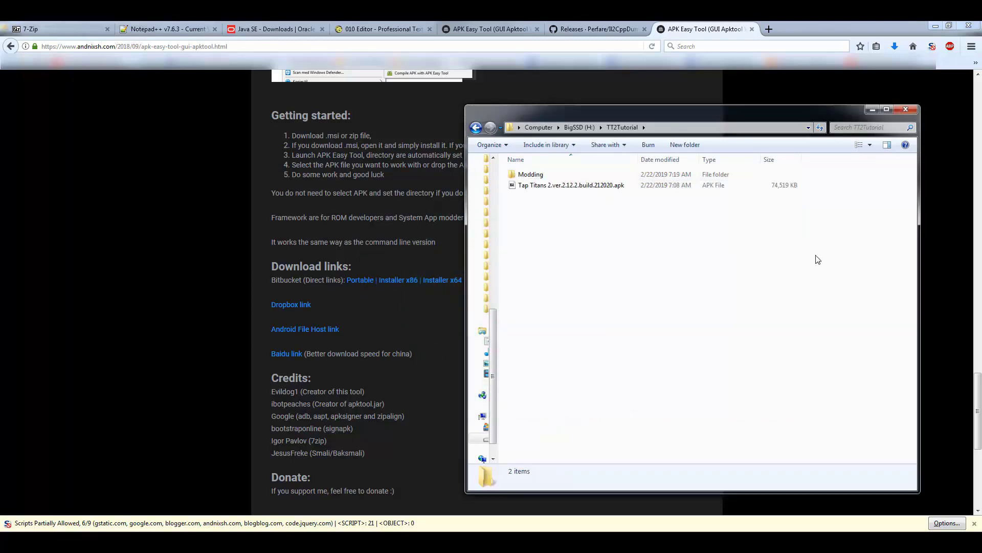
- Open the Old versions folder of APK Easy Tool on the Android File Host download site
left_click(310, 329)
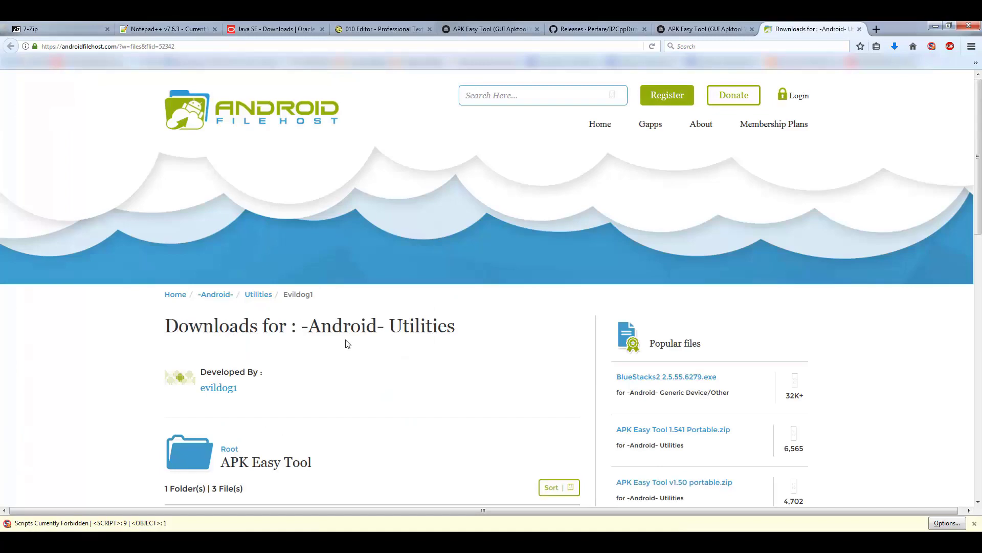
scroll(347, 343, "down", 3)
left_click(223, 359)
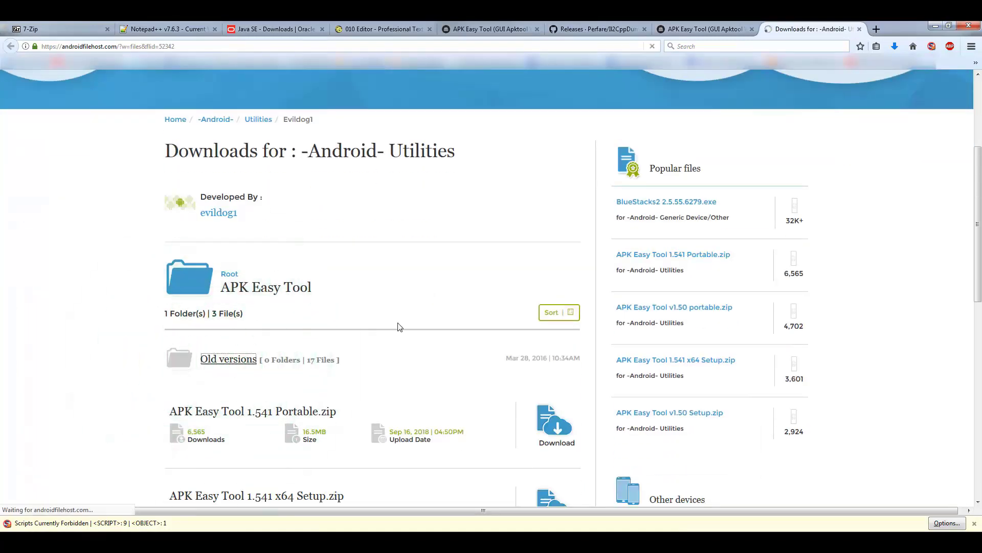
- Download APK Easy Tool v1.50 portable.zip and open it with 7-Zip File Manager
scroll(396, 323, "down", 15)
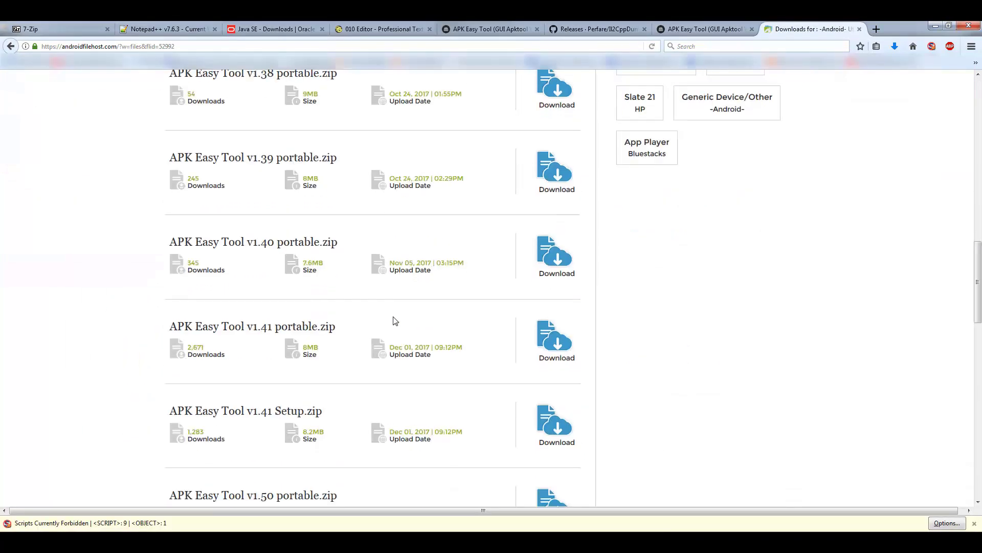
scroll(395, 321, "up", 3)
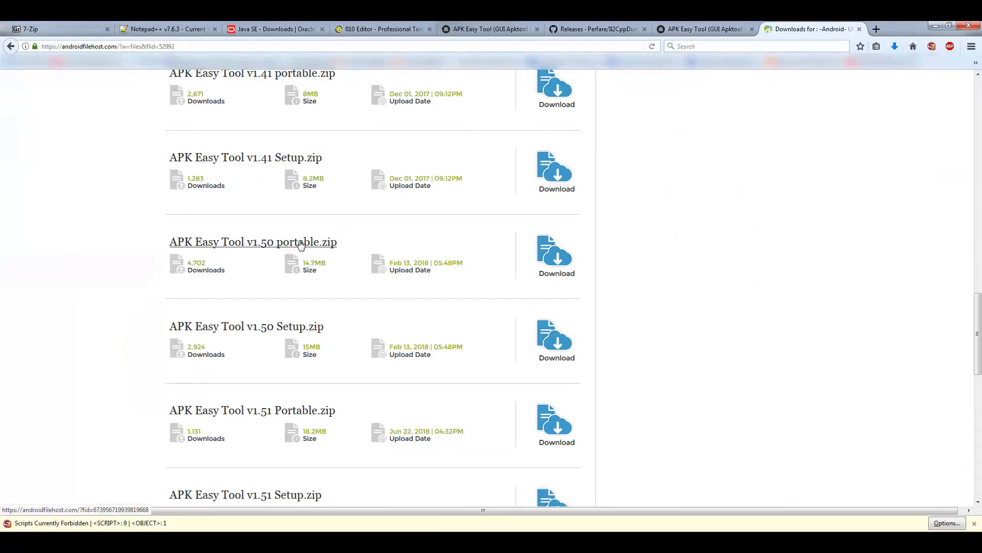
left_click(540, 243)
left_click(537, 393)
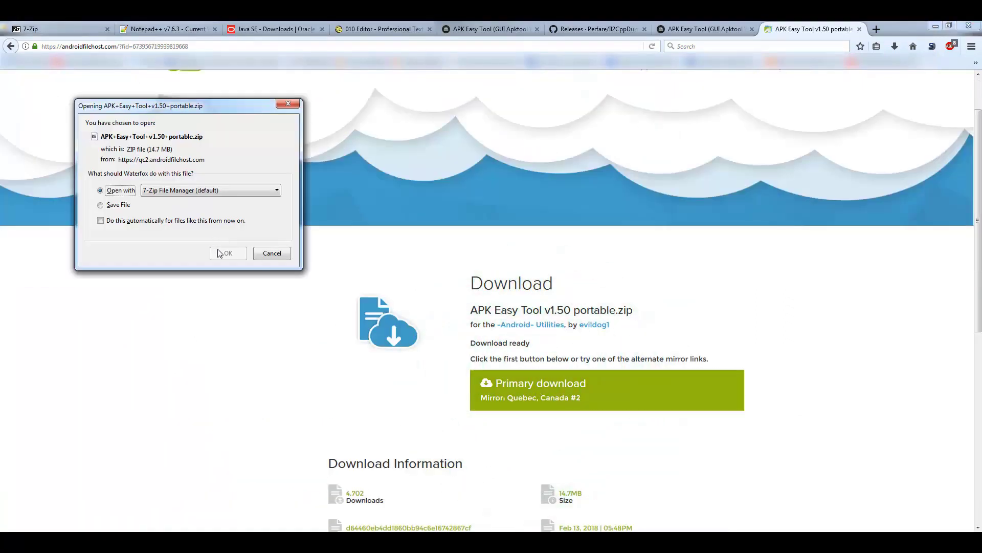
left_click(219, 253)
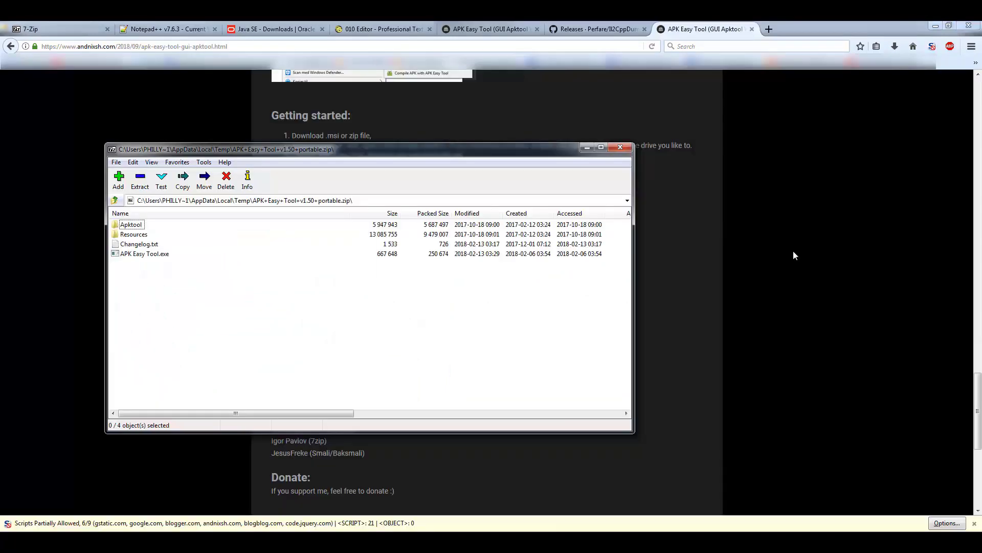
- Copy the downloaded APK Easy Tool v1.50 portable zip from the Temp folder into the TT2Tutorial folder
left_click(865, 543)
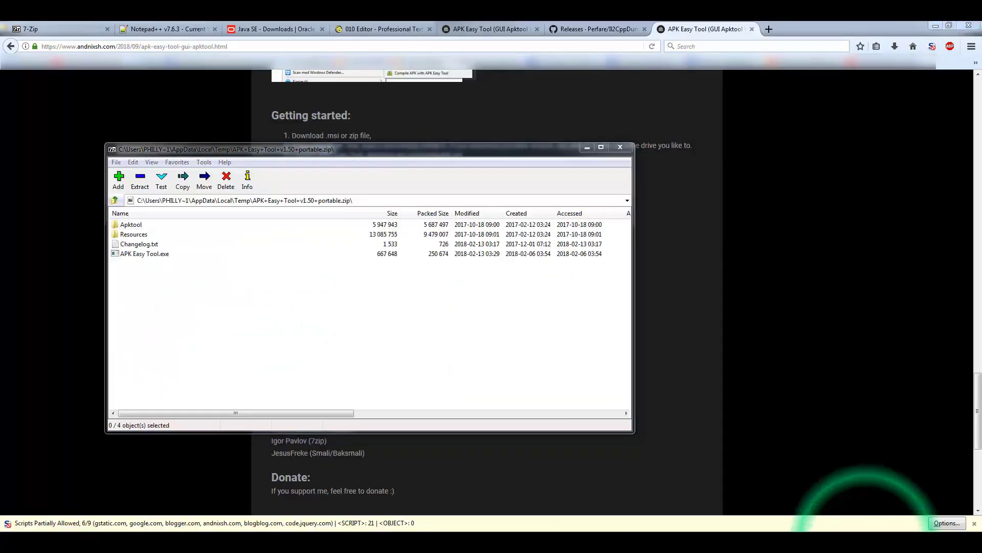
left_click(667, 371)
left_click(115, 200)
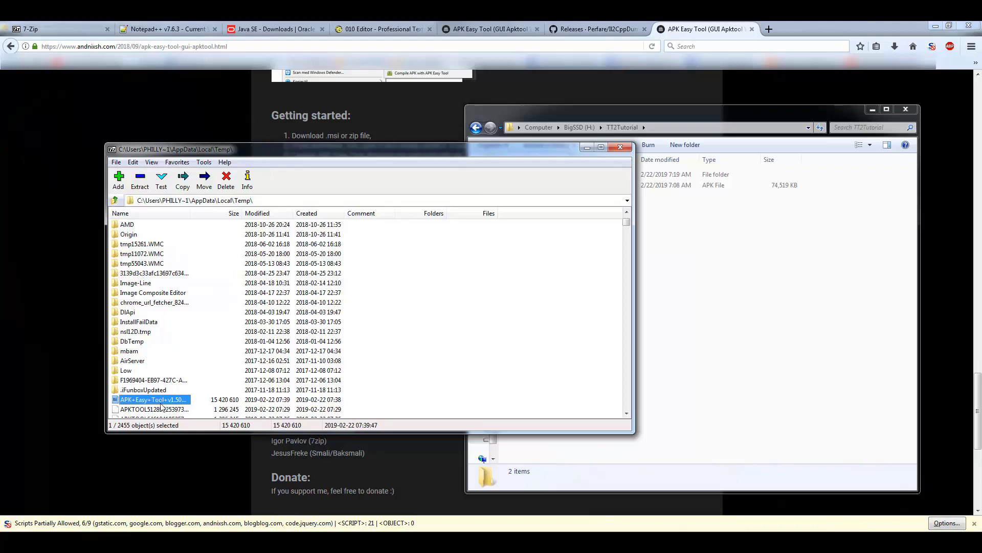
left_click_drag(158, 400, 791, 329)
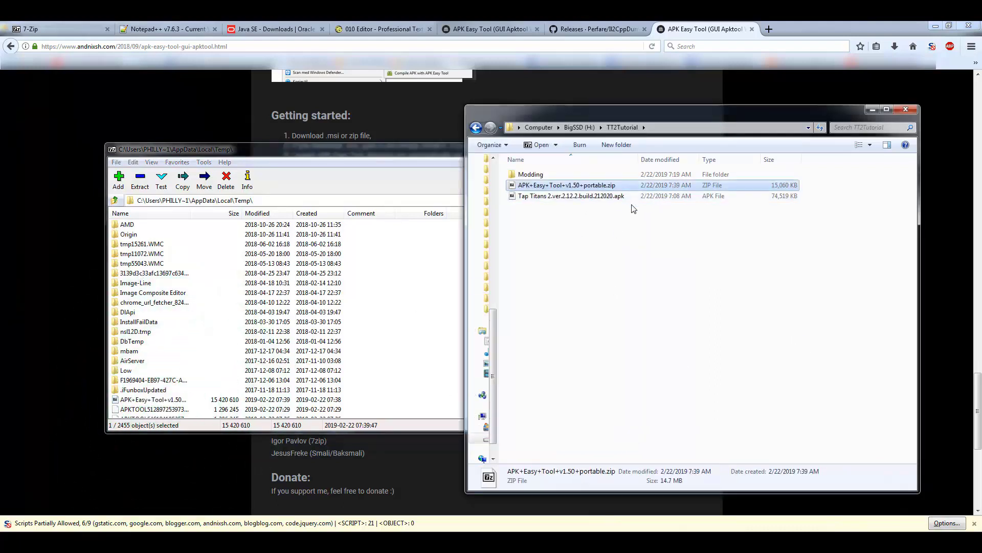
- Extract all contents of the APK Easy Tool v1.50 portable archive into the TT2Tutorial folder
double_click(154, 399)
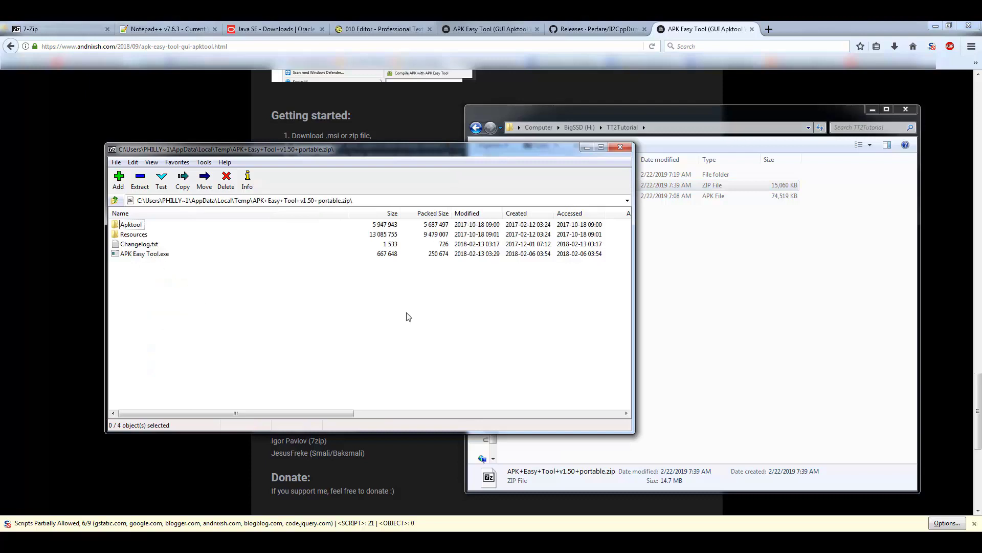
left_click_drag(208, 285, 113, 210)
left_click_drag(135, 245, 705, 322)
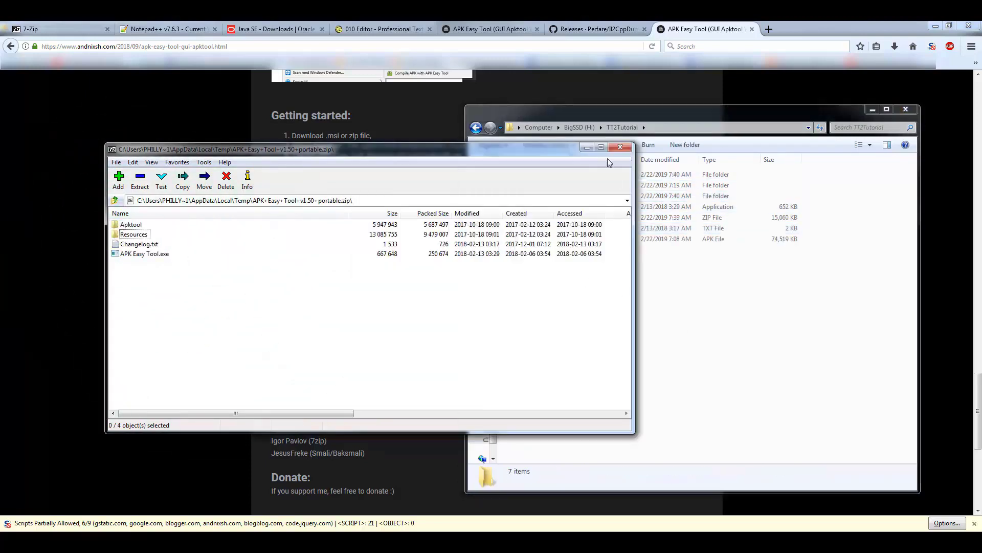
- Launch APK Easy Tool v1.50 from the TT2Tutorial folder and re-setup its working directories to H:\TT2Tutorial
left_click(621, 148)
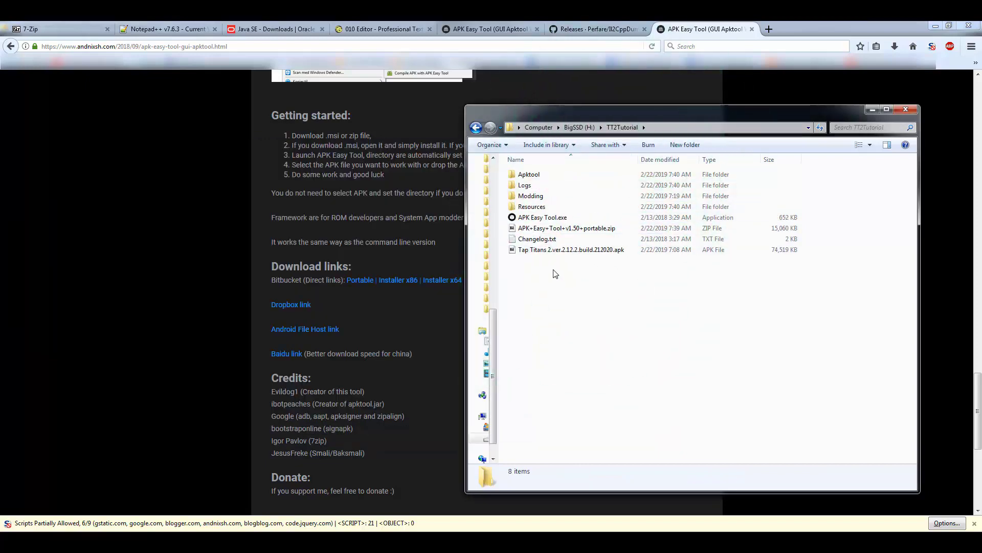
double_click(542, 217)
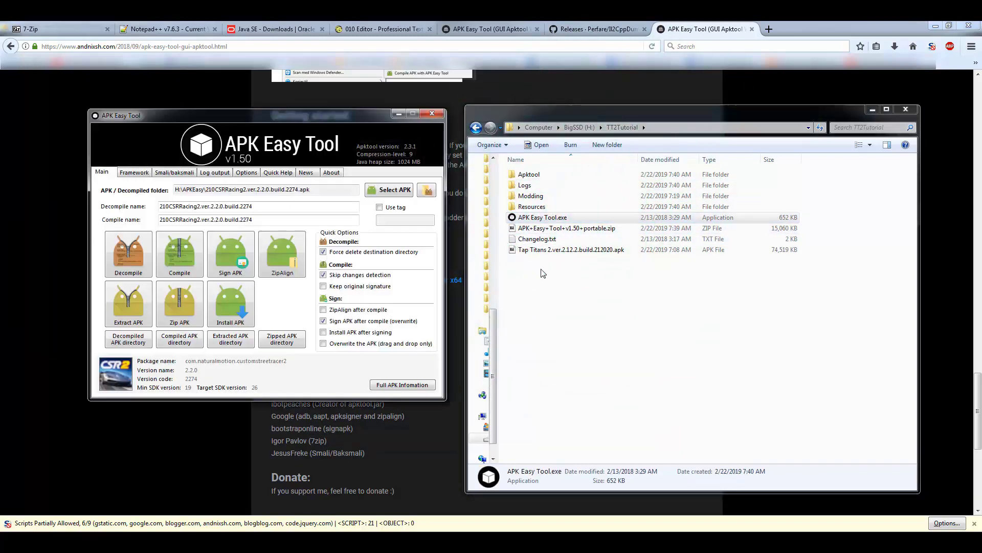
left_click(217, 173)
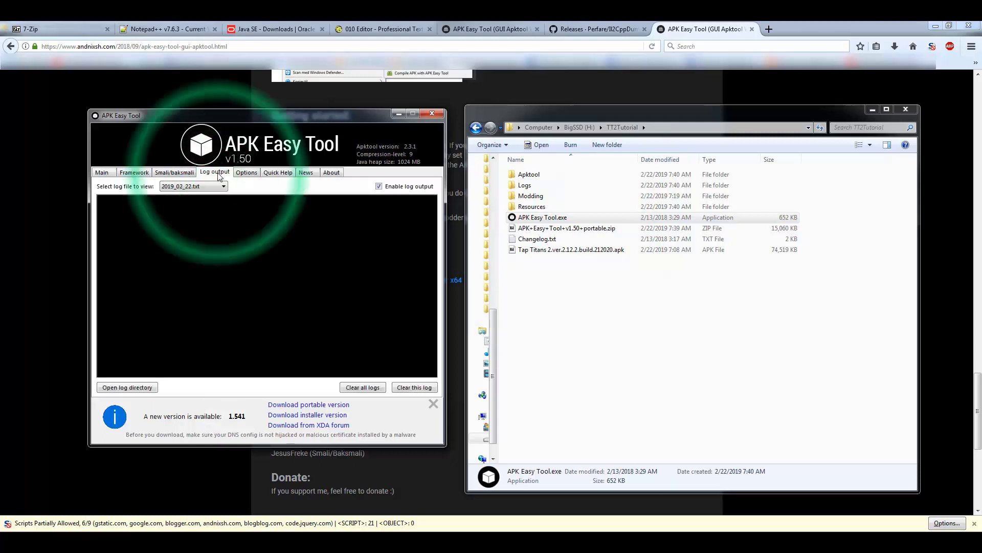
left_click(189, 174)
left_click(246, 172)
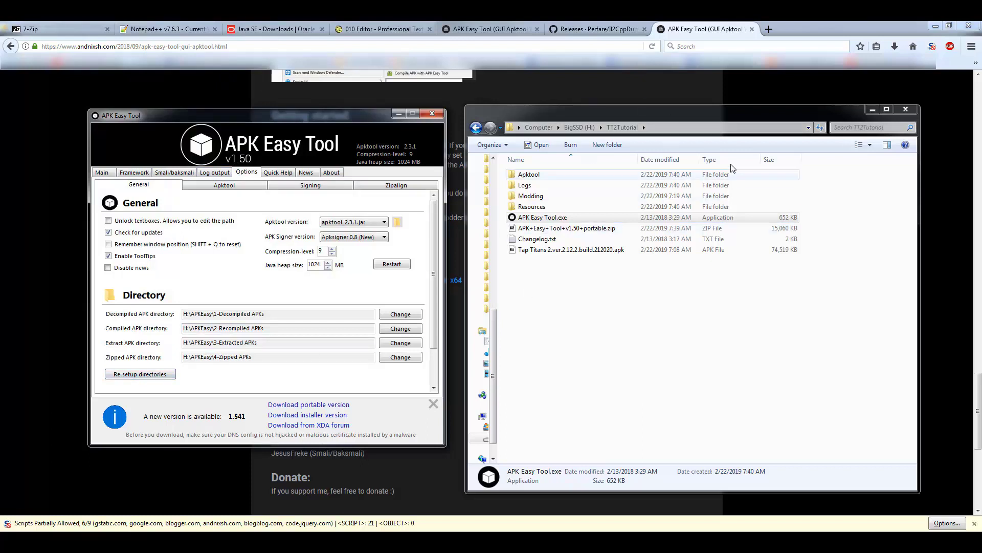
left_click(163, 377)
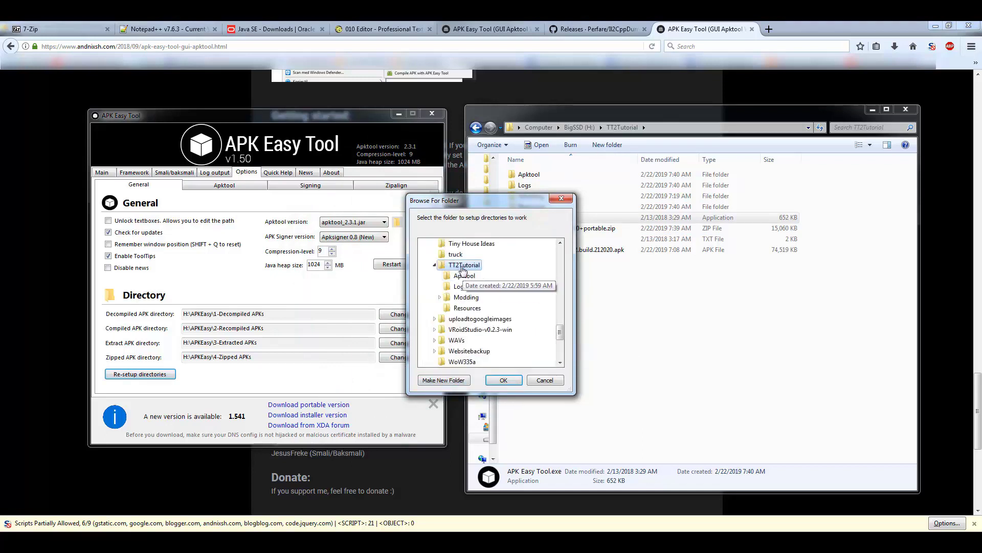
left_click(506, 380)
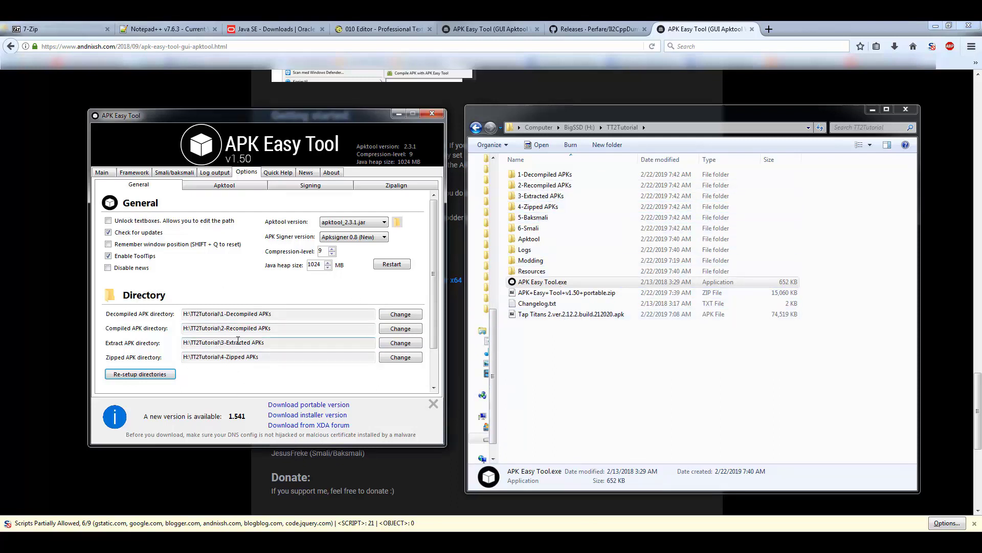
- Load Tap Titans 2.ver.2.12.2.build.212020.apk from the TT2Tutorial folder into APK Easy Tool and decompile it
left_click(102, 172)
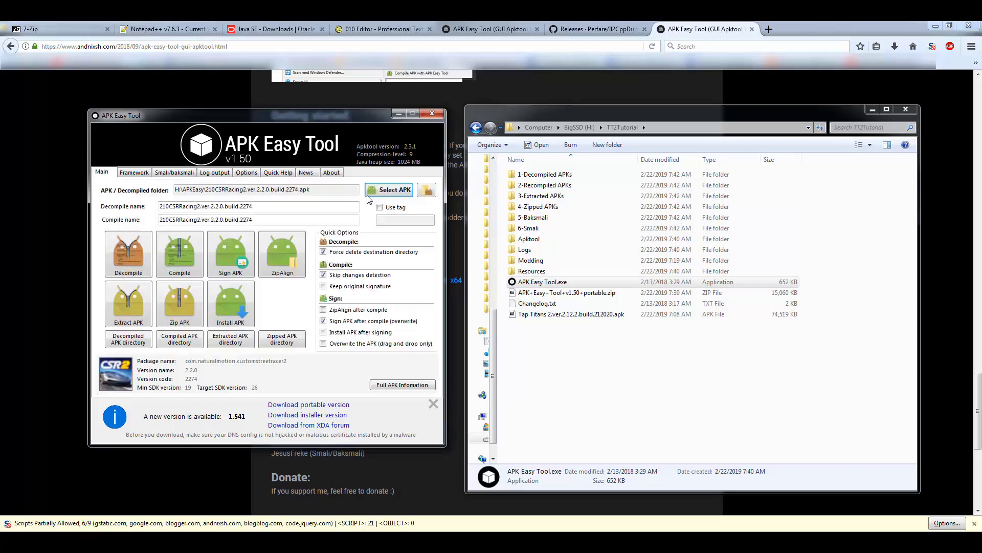
left_click(675, 127)
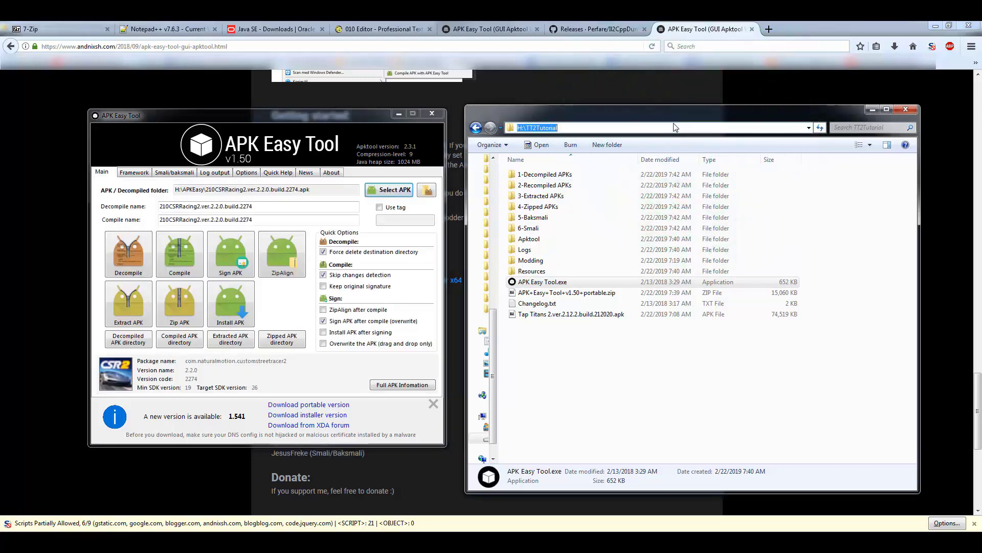
left_click(317, 186)
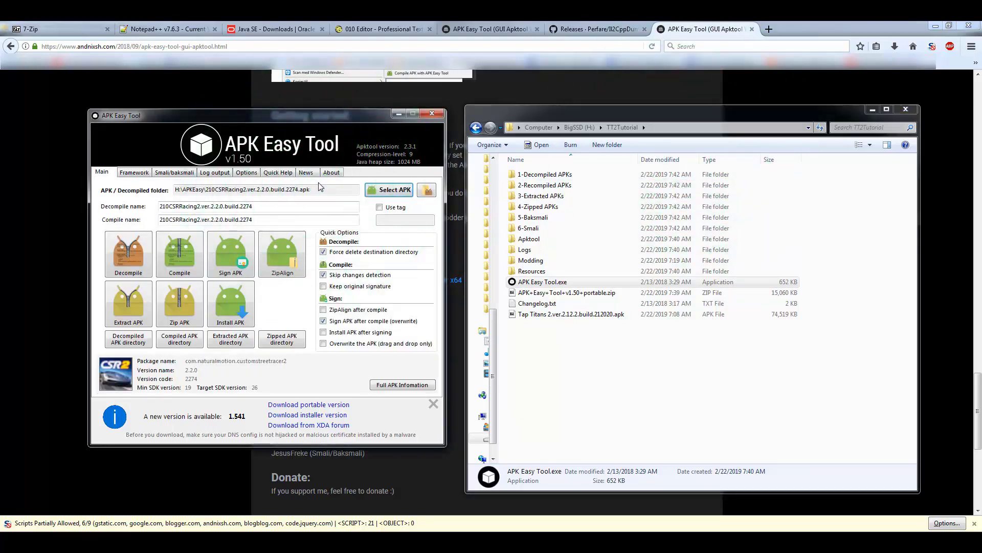
left_click(388, 190)
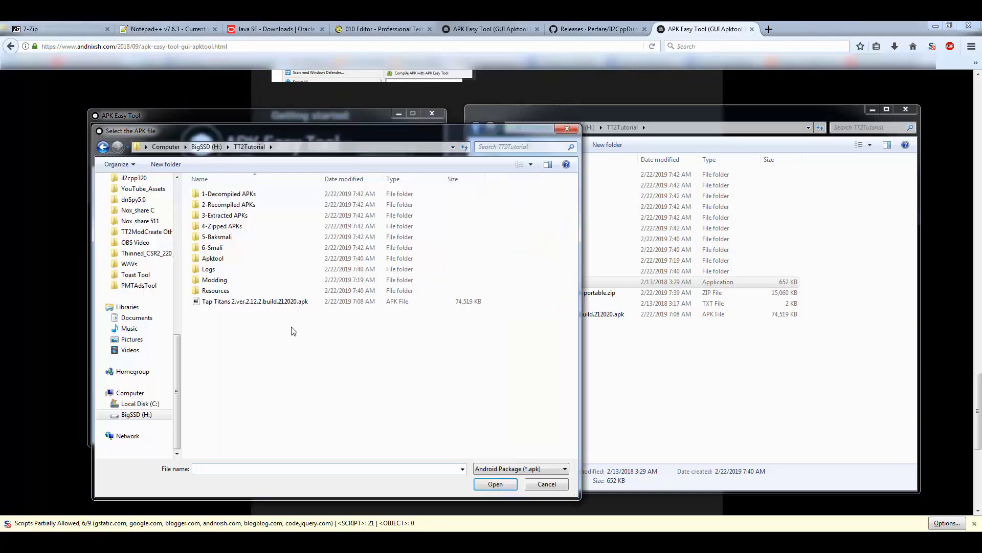
left_click(256, 303)
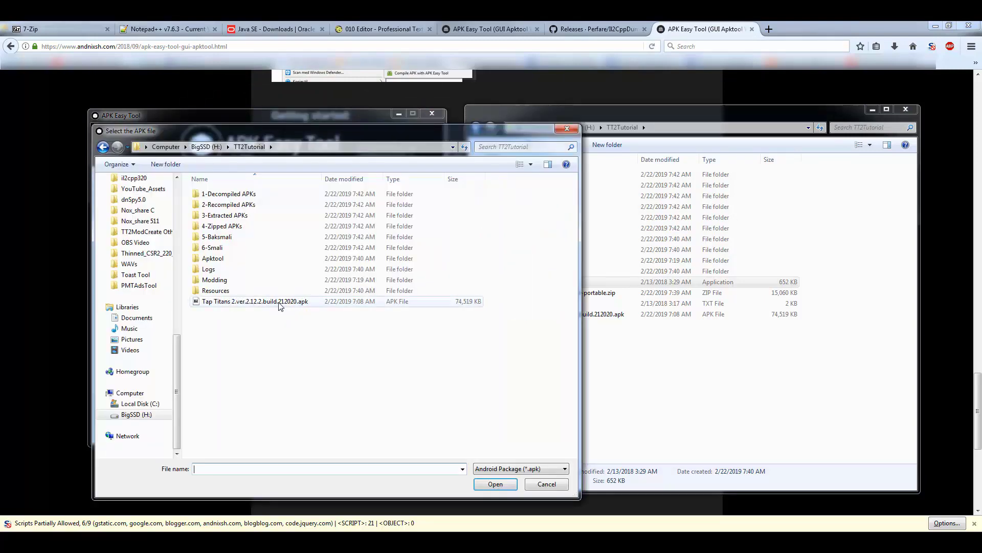
double_click(259, 303)
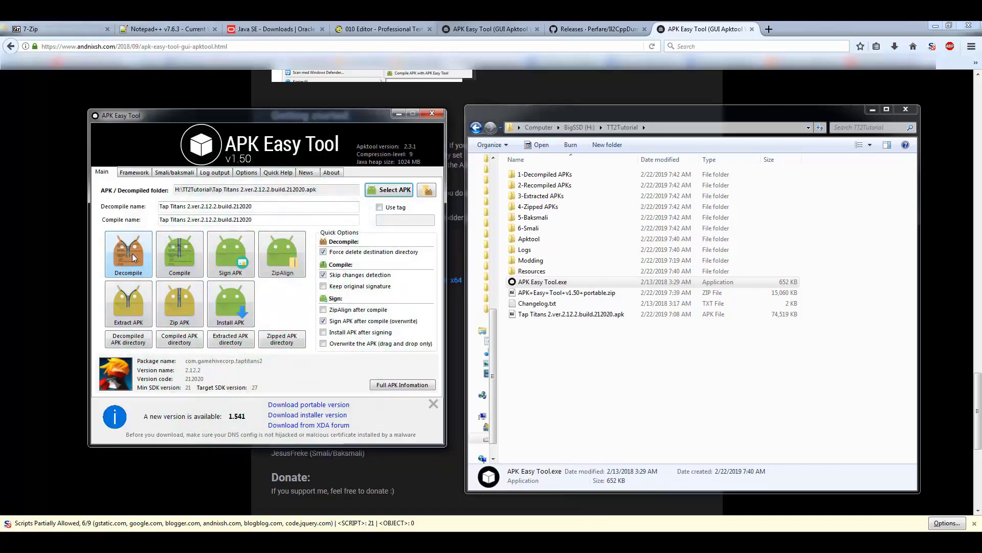
left_click(132, 254)
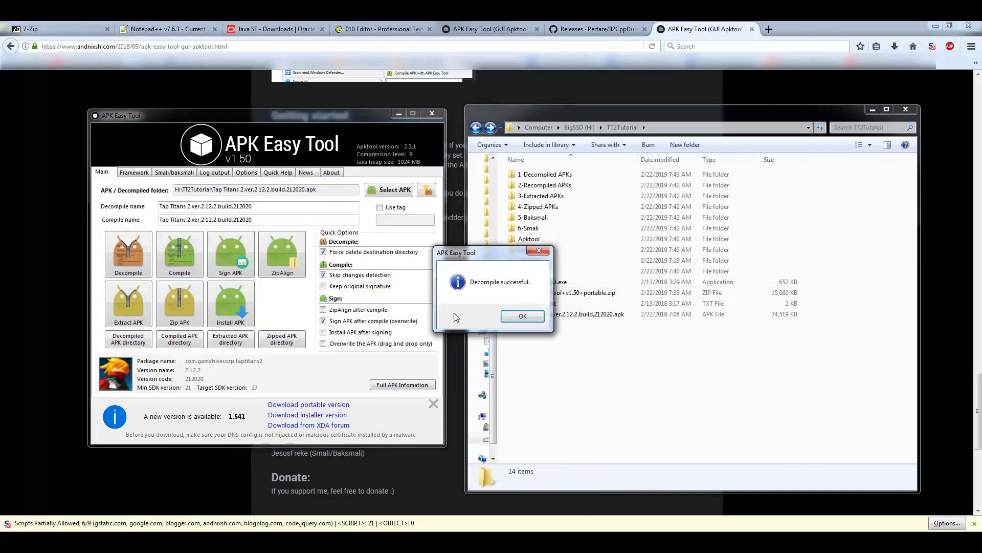
left_click(517, 317)
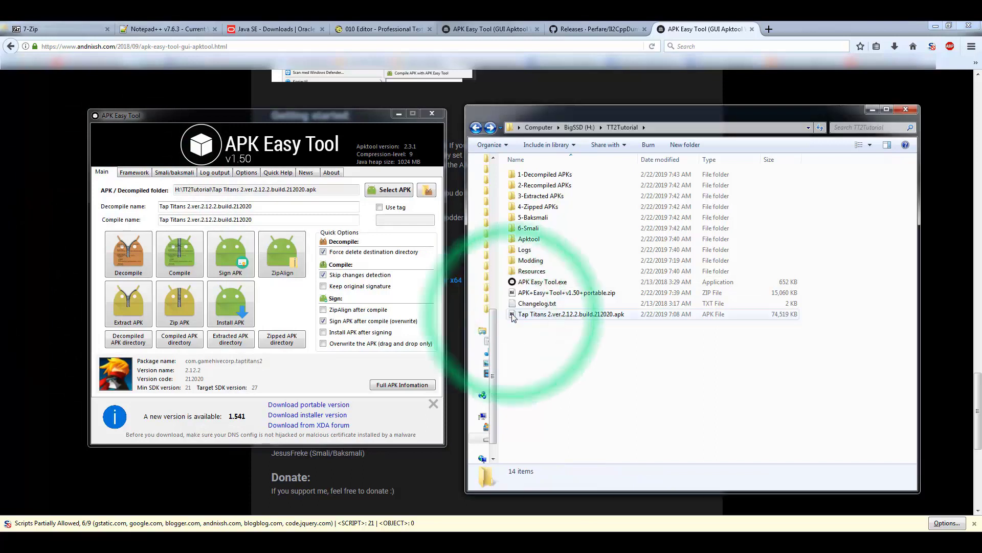
- Copy the patched libil2cpp.so from the Modding folder inside TT2Tutorial
double_click(538, 261)
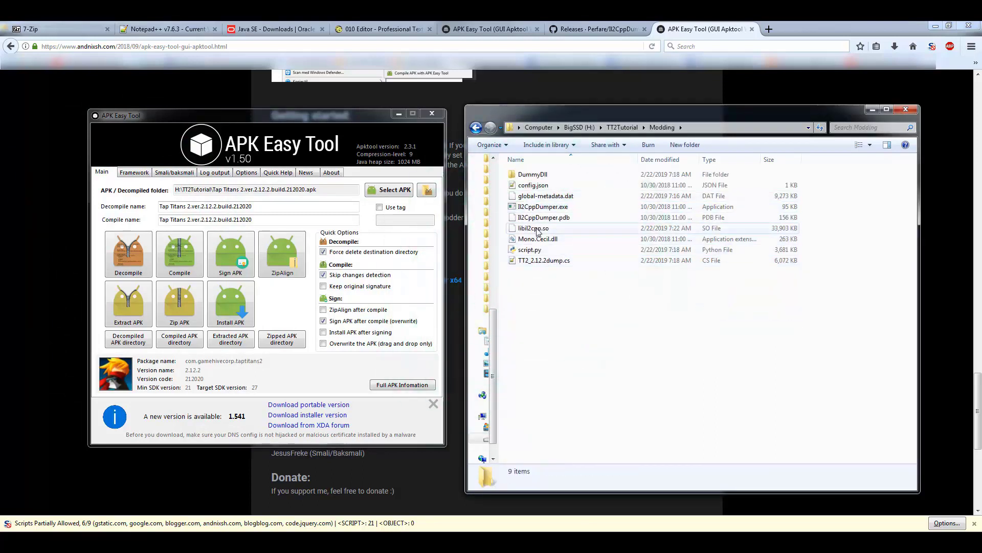
left_click(537, 231)
right_click(538, 231)
left_click(568, 367)
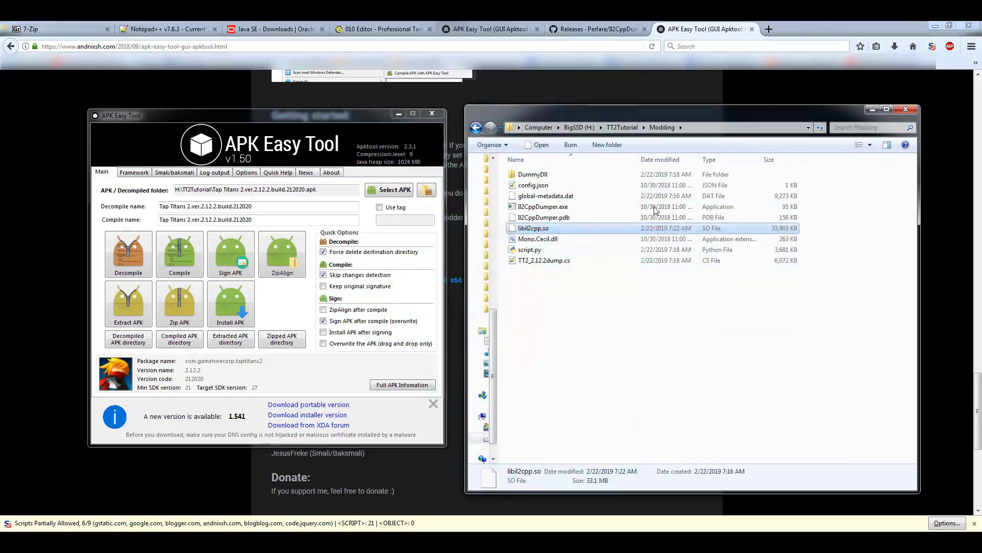
- Paste libil2cpp.so into the decompiled Tap Titans 2 folder's lib\armeabi-v7a subfolder, replacing the original file
left_click(622, 128)
double_click(551, 176)
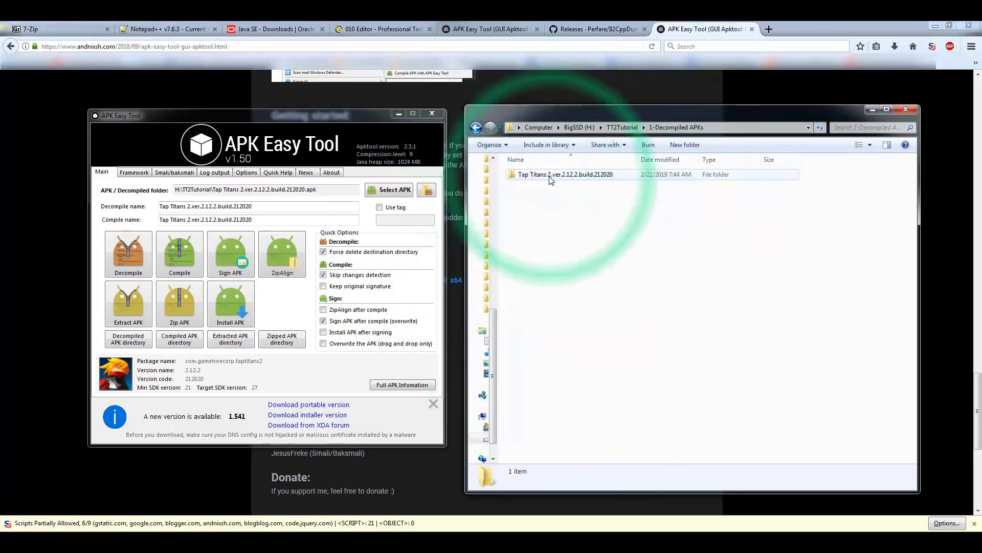
double_click(540, 186)
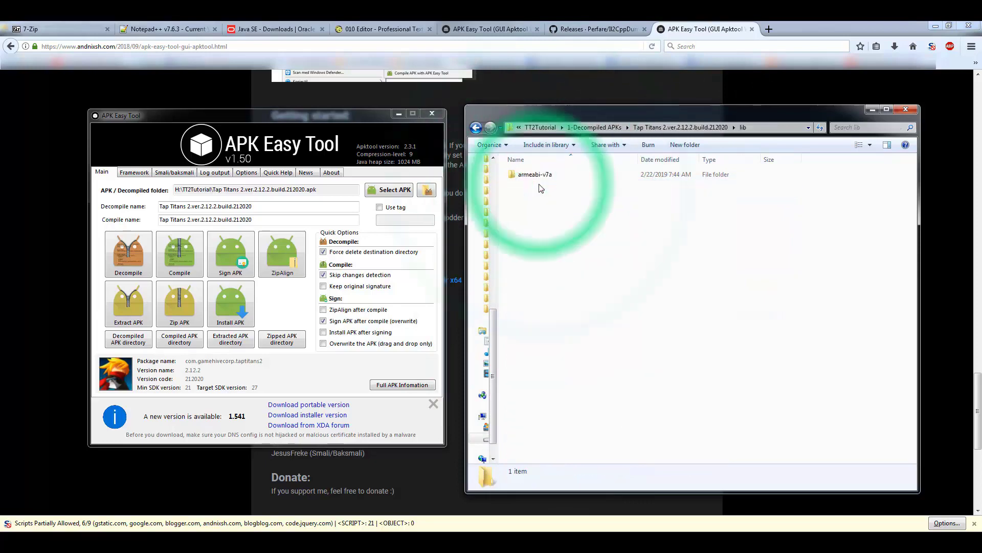
double_click(540, 175)
right_click(670, 261)
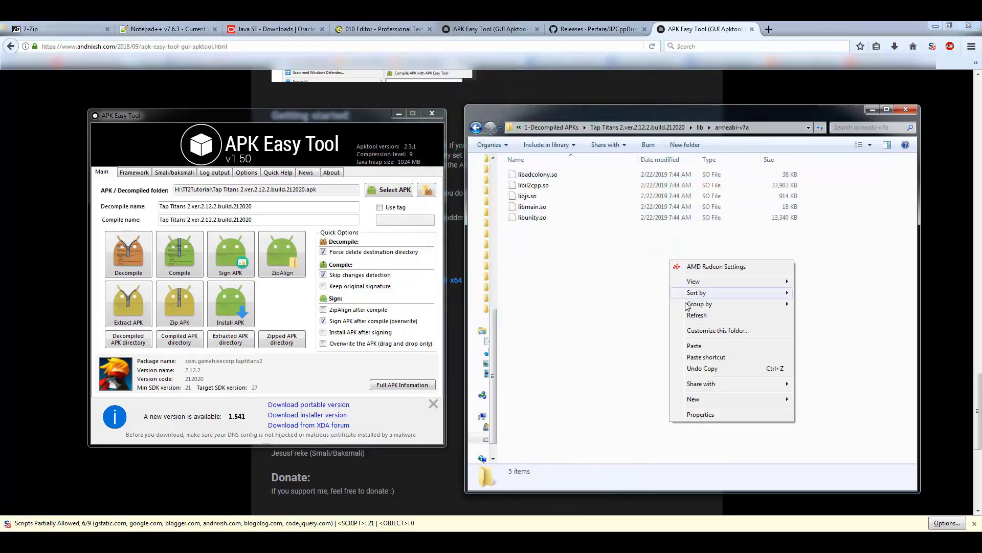
left_click(694, 346)
left_click(425, 197)
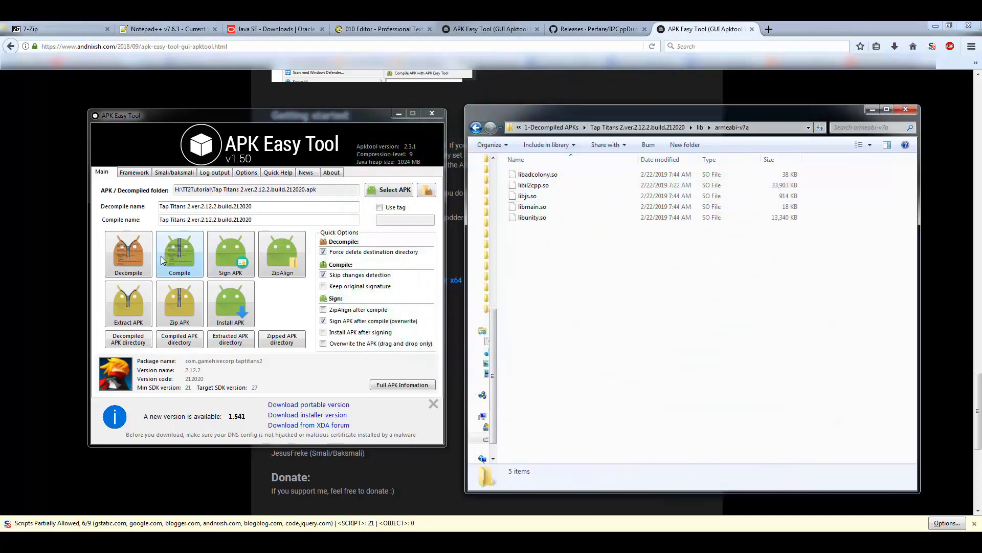
- Compile and sign the modified Tap Titans 2 APK, and open the 2-Recompiled APKs folder
left_click(185, 258)
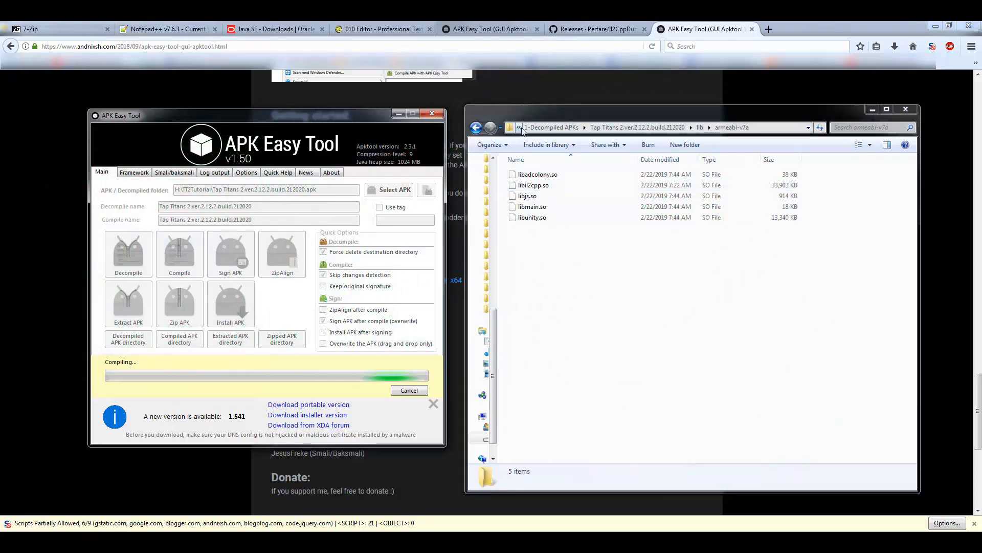
left_click(583, 128)
left_click(555, 128)
left_click(623, 128)
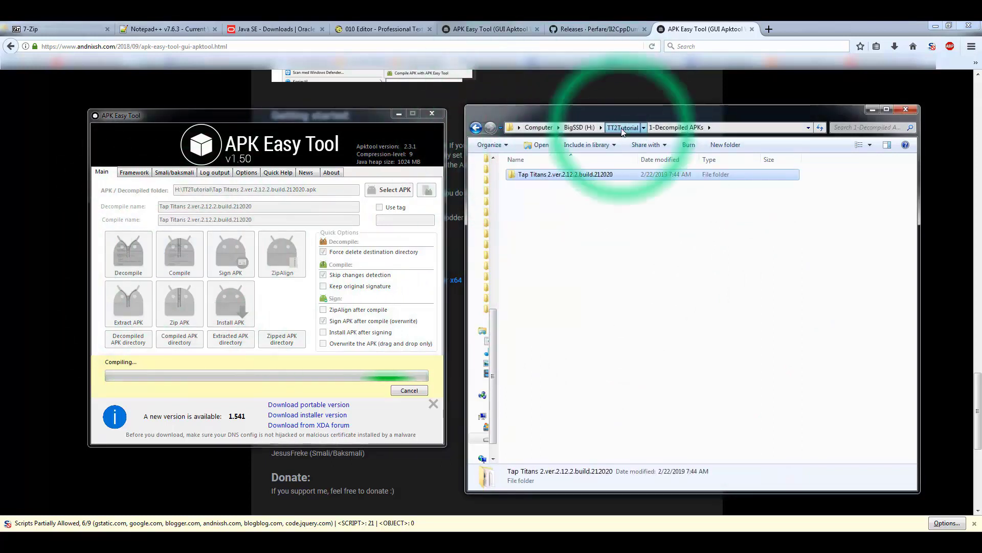
double_click(532, 186)
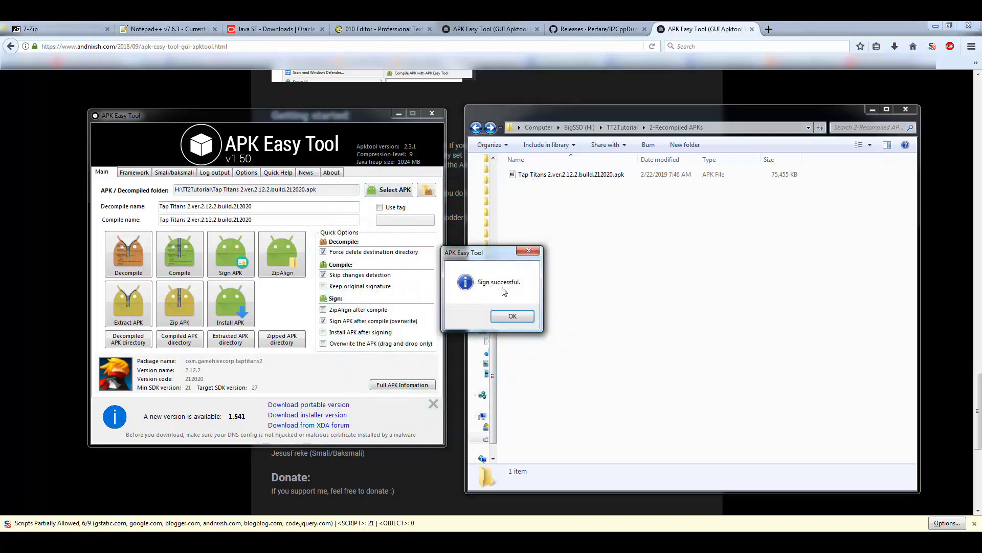
left_click(512, 318)
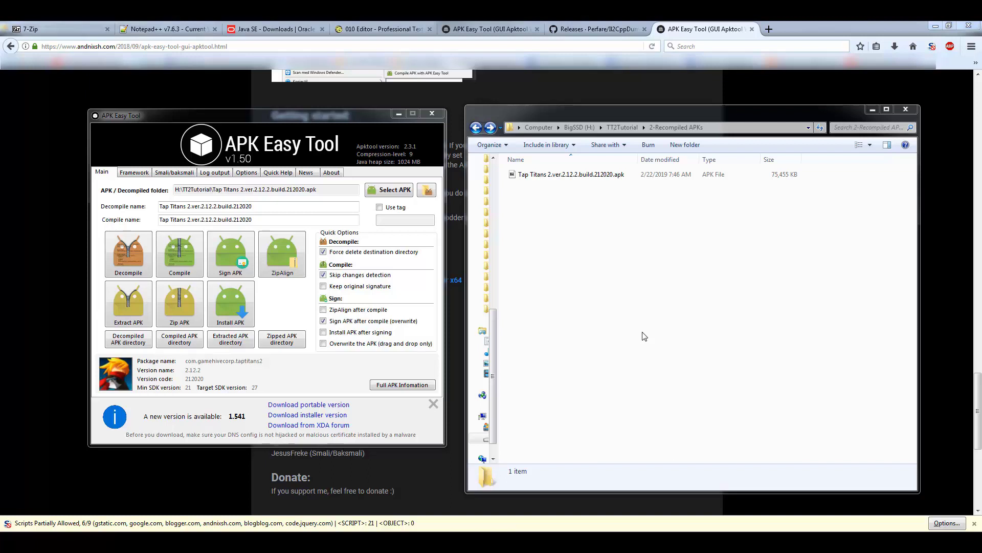
- Rename the recompiled APK as ModdedTap Titans 2.ver.2.12.2.build.212020.apk
left_click(532, 174)
left_click(530, 175)
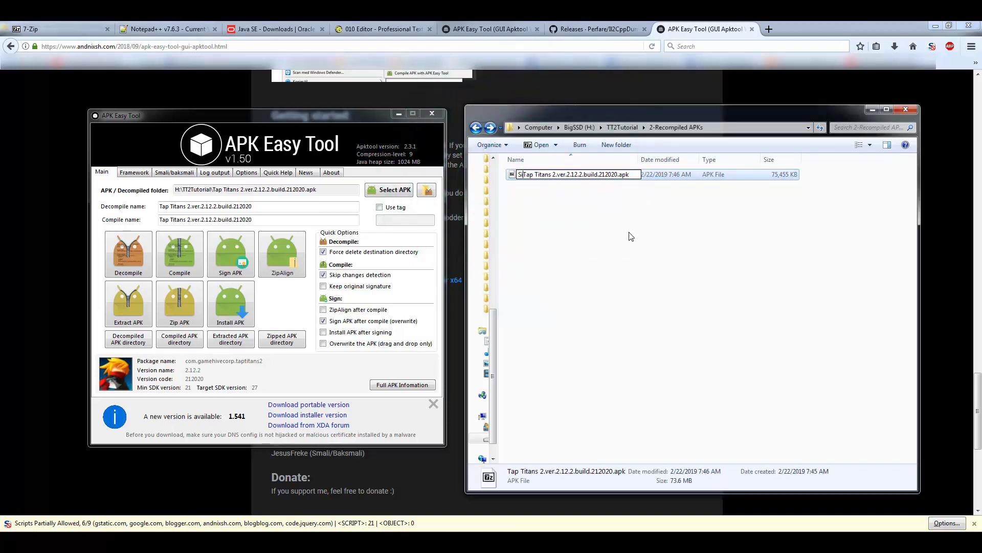
type("Modded")
key("Return")
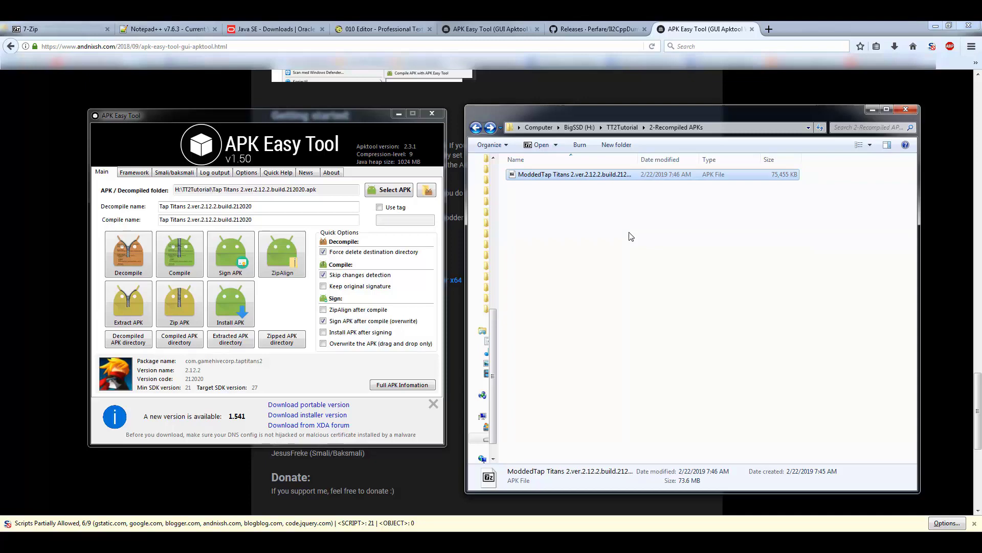
- Copy the renamed modded APK to the Galaxy S6's Phone storage
key("alt+Tab")
left_click_drag(573, 175, 340, 419)
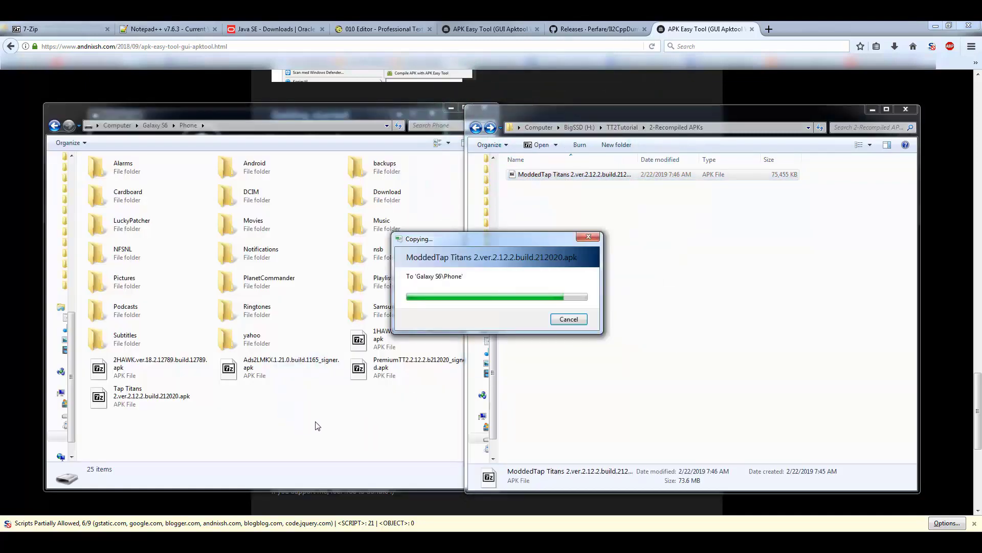
left_click(358, 427)
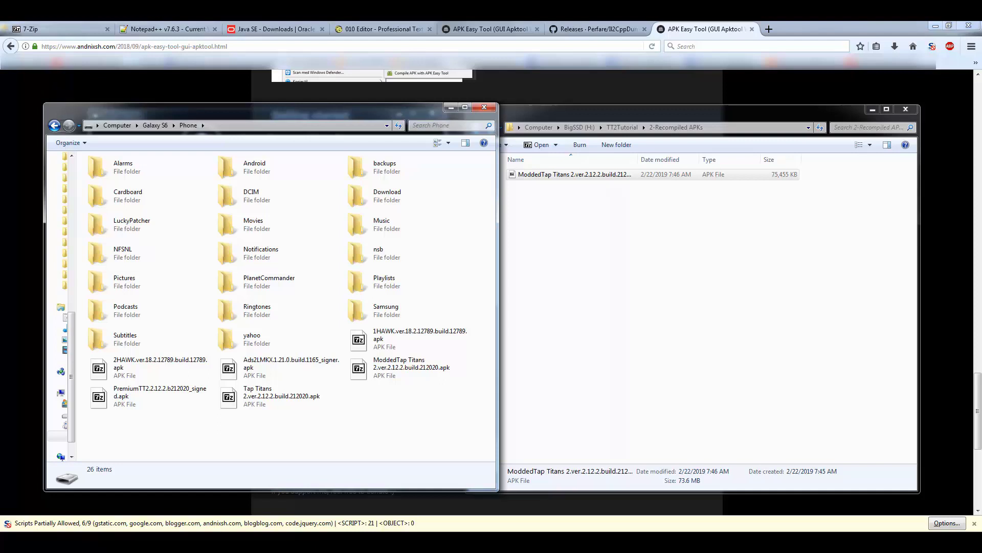
left_click_drag(593, 435, 593, 260)
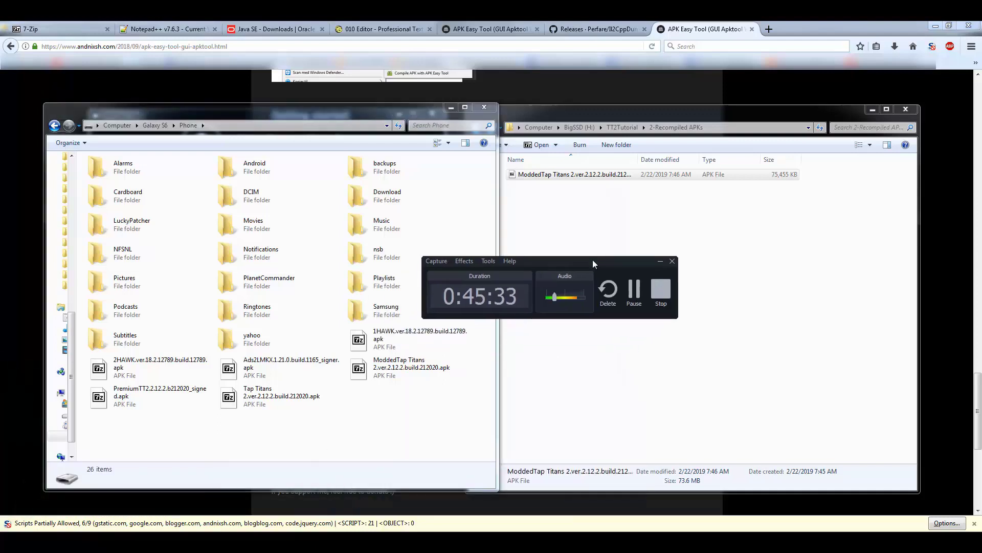